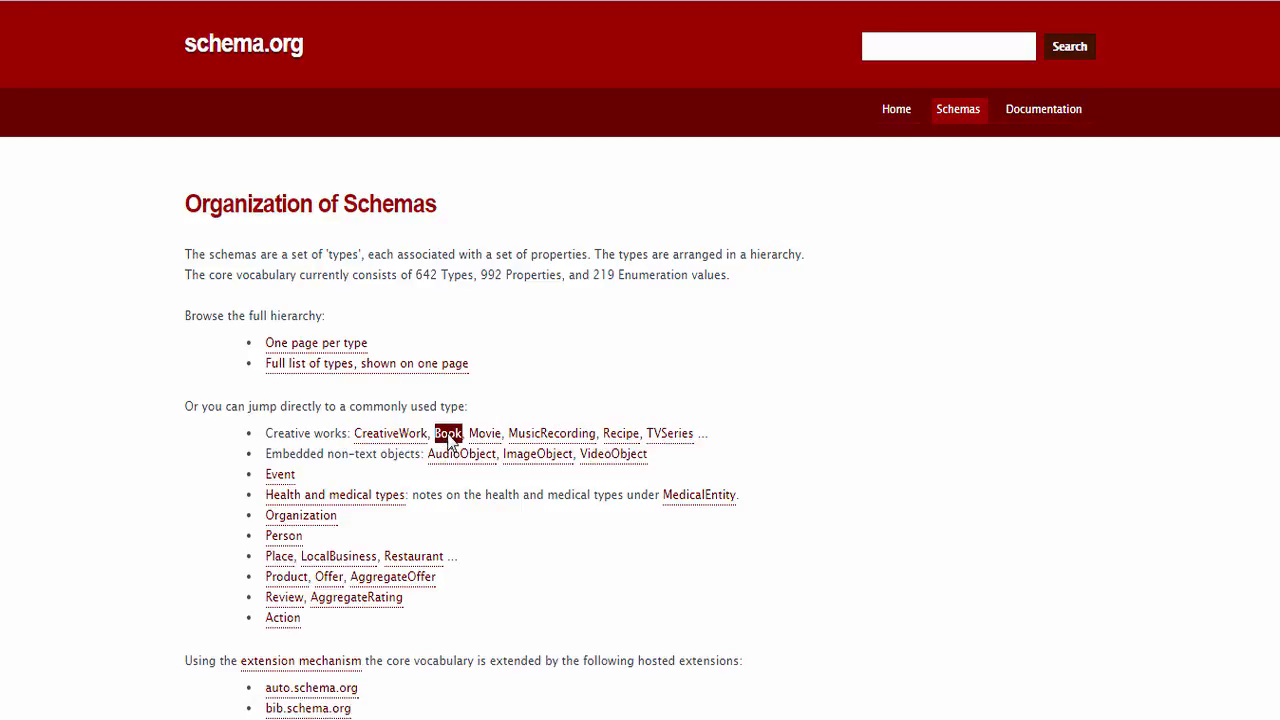
Open the Book type on schema.org and examine its properties, including those from CreativeWork
{"action": "scroll", "coordinate": [237, 526], "scroll_direction": "down", "scroll_amount": 5}
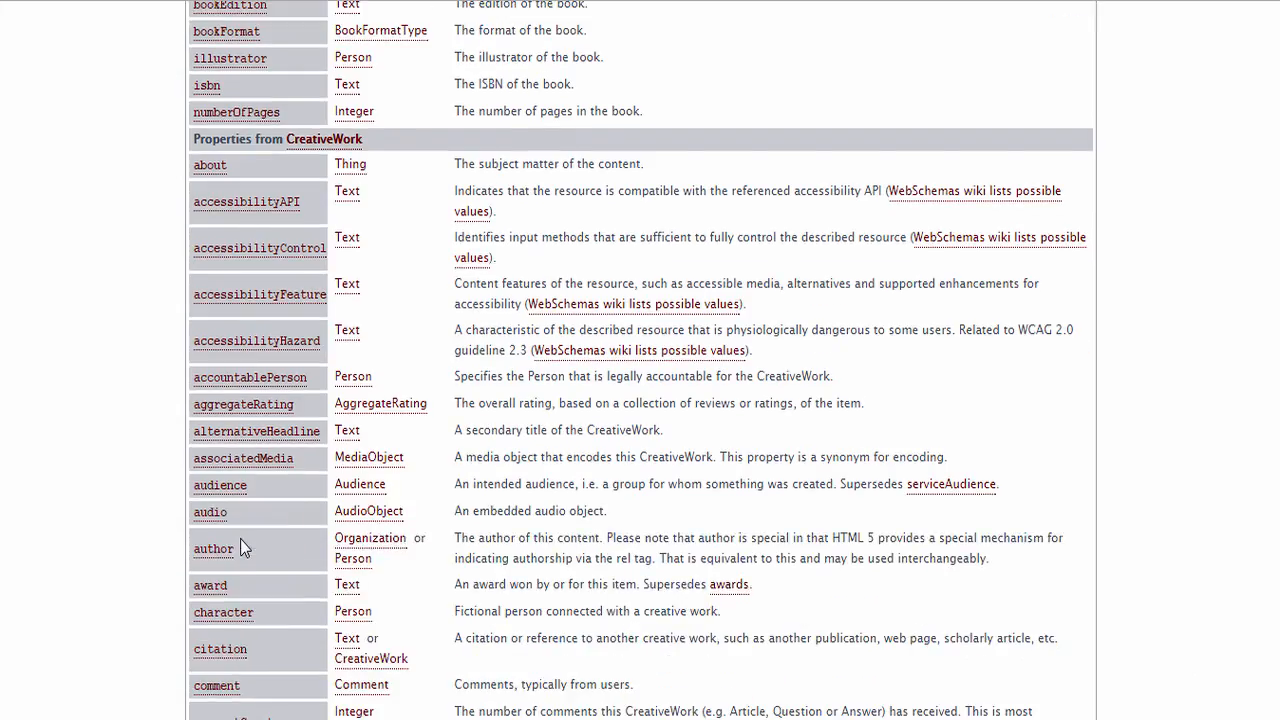
{"action": "scroll", "coordinate": [240, 548], "scroll_direction": "down", "scroll_amount": 3}
{"action": "scroll", "coordinate": [240, 545], "scroll_direction": "up", "scroll_amount": 7}
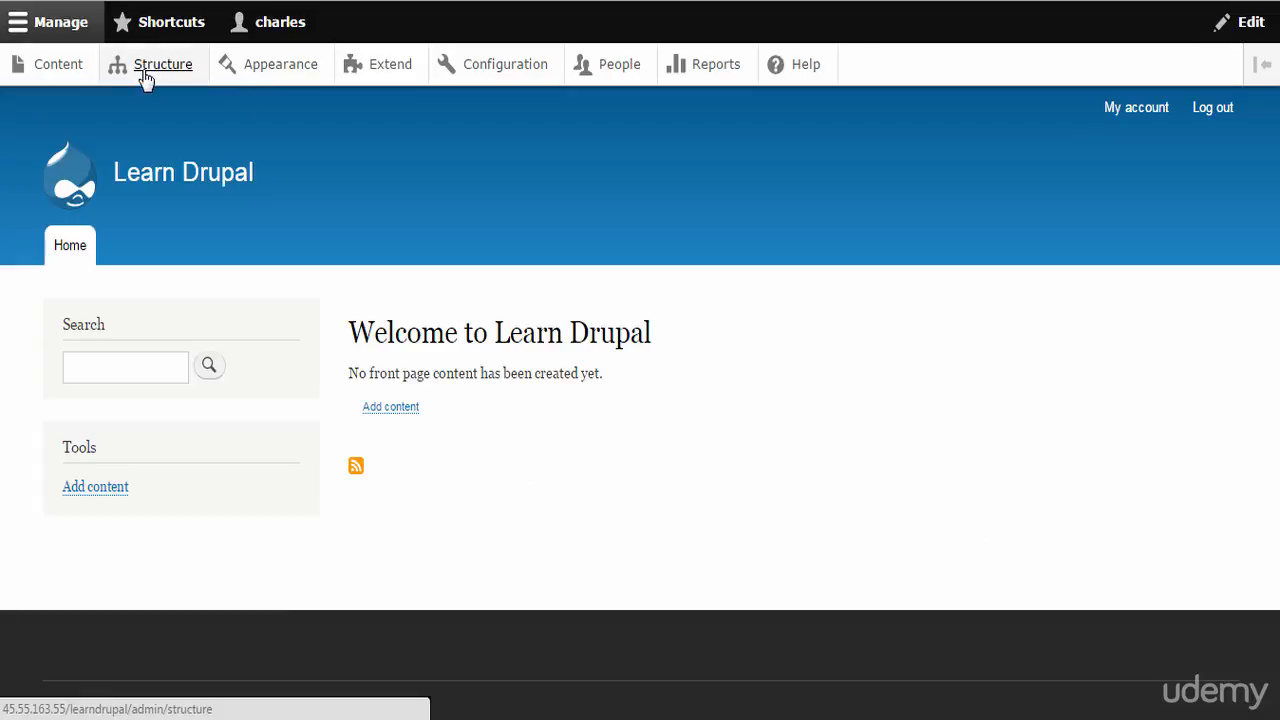
In the Drupal site, add a content type named Book with the description "Book content type" and save it to manage its fields
{"action": "left_click", "coordinate": [146, 79]}
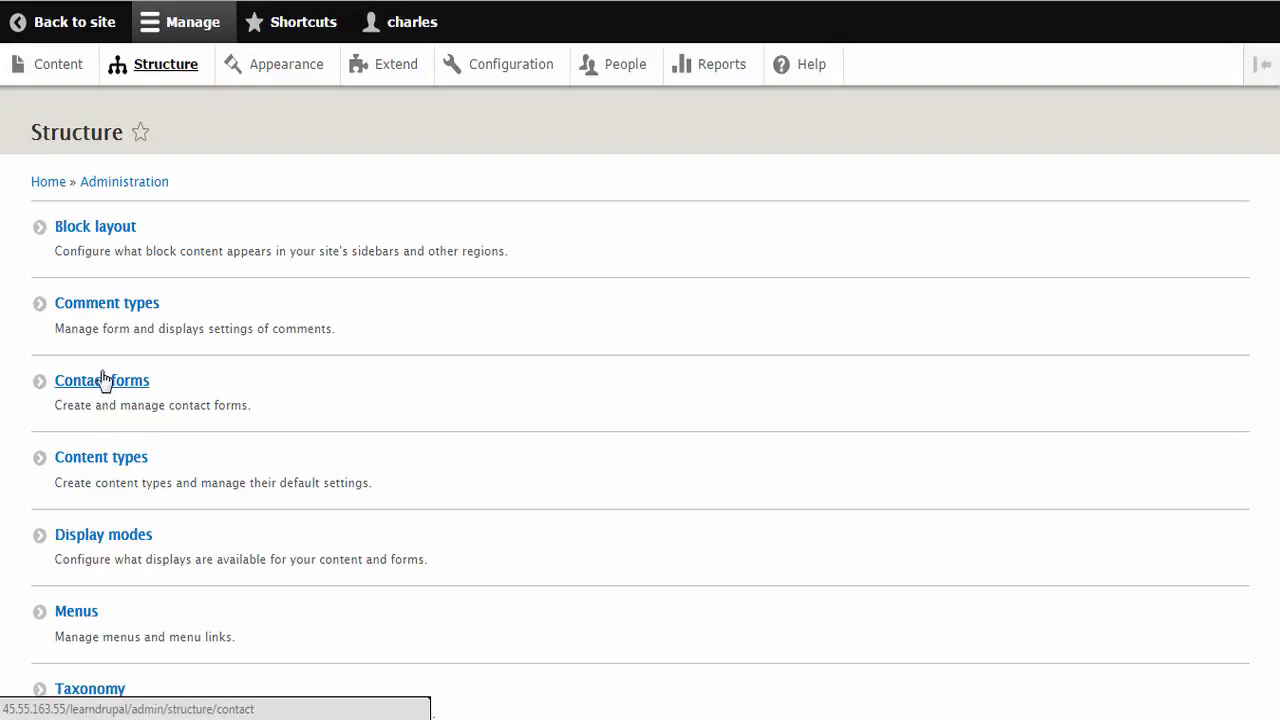
{"action": "left_click", "coordinate": [124, 465]}
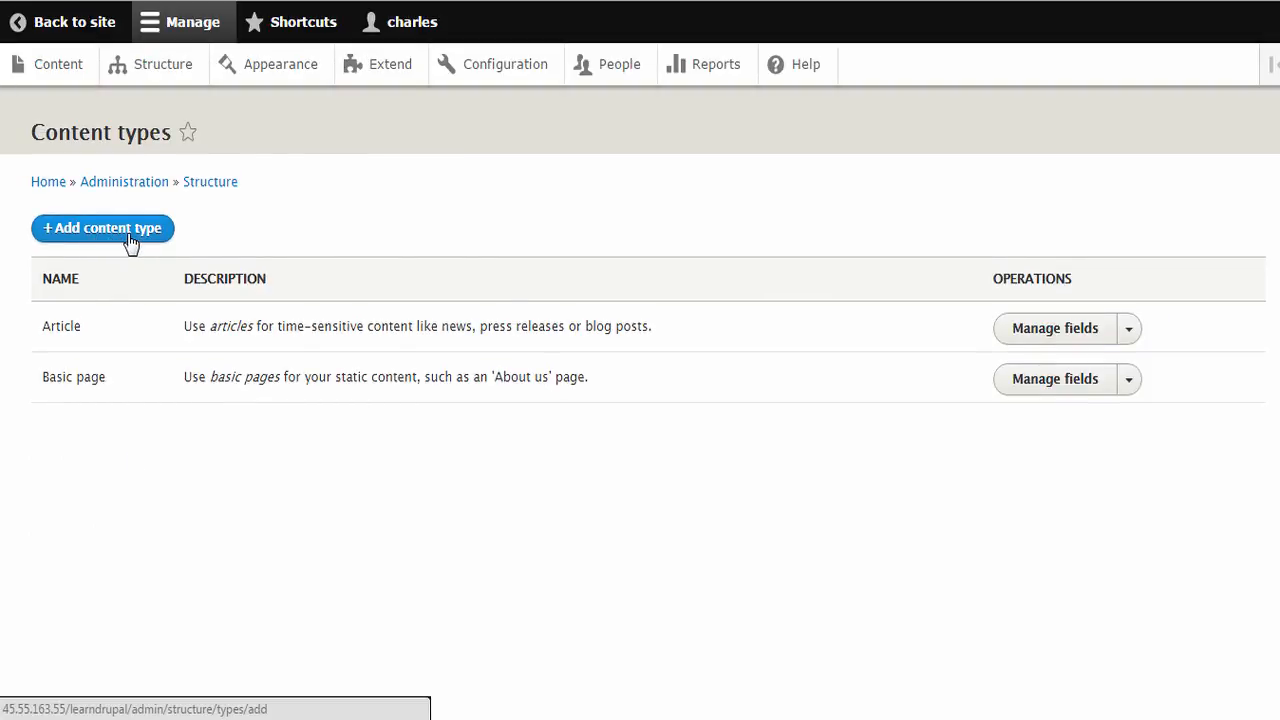
{"action": "left_click", "coordinate": [128, 241]}
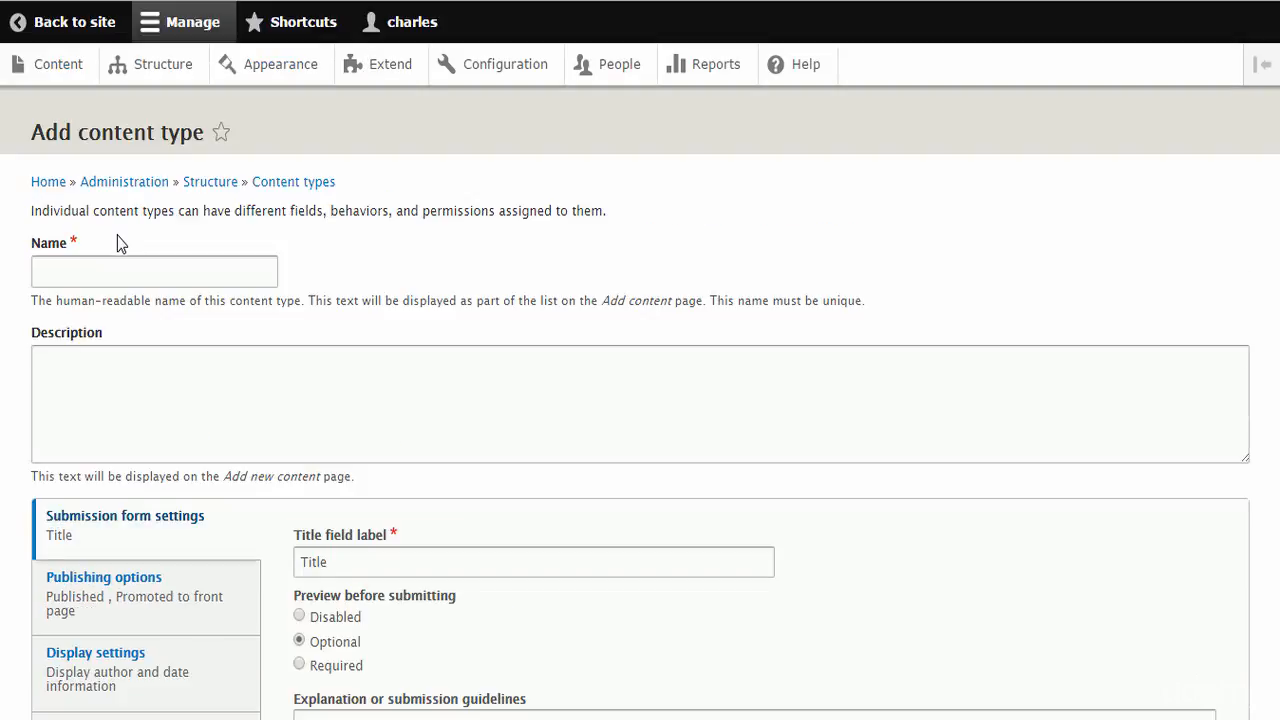
{"action": "type", "text": "Book"}
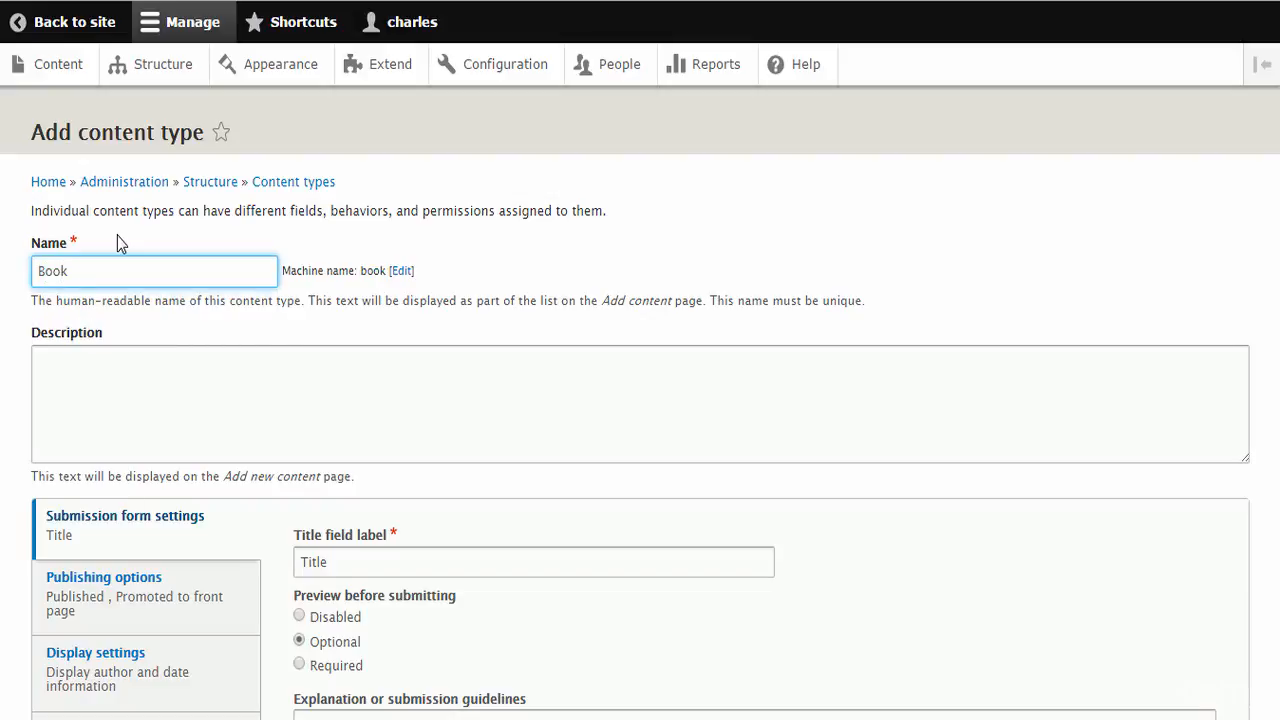
{"action": "key", "text": "Tab"}
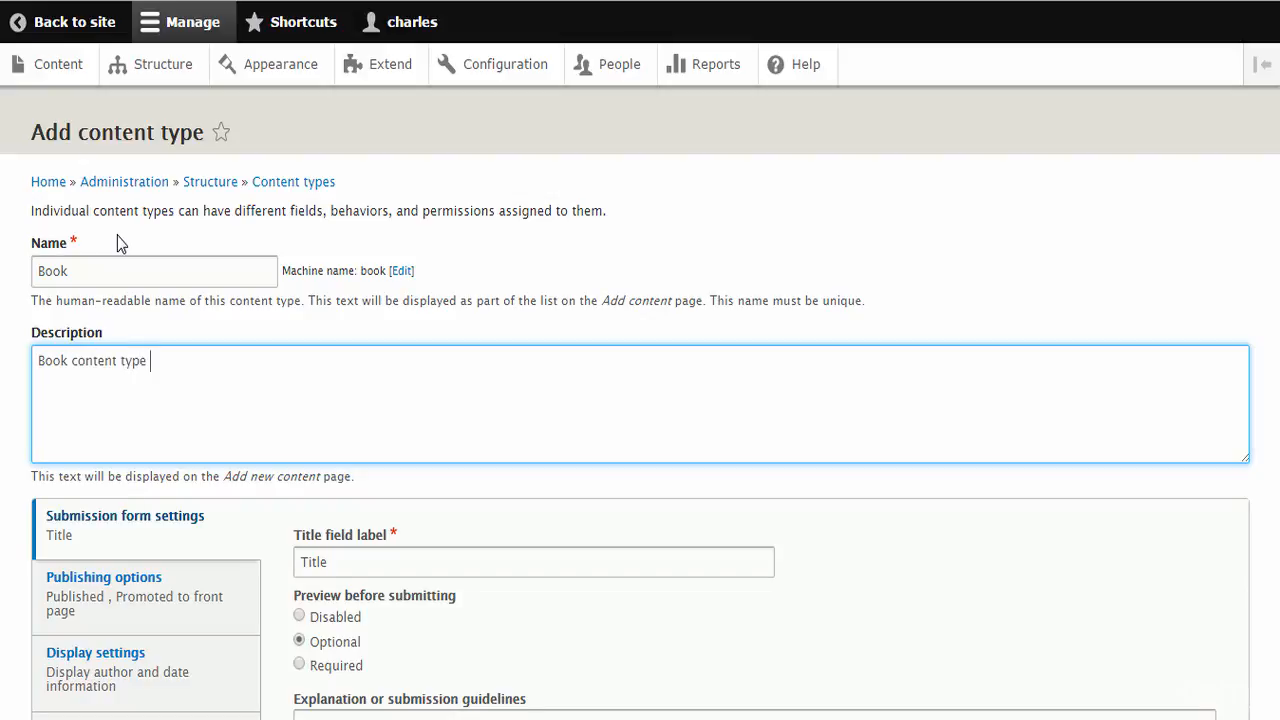
{"action": "scroll", "coordinate": [117, 243], "scroll_direction": "down", "scroll_amount": 5}
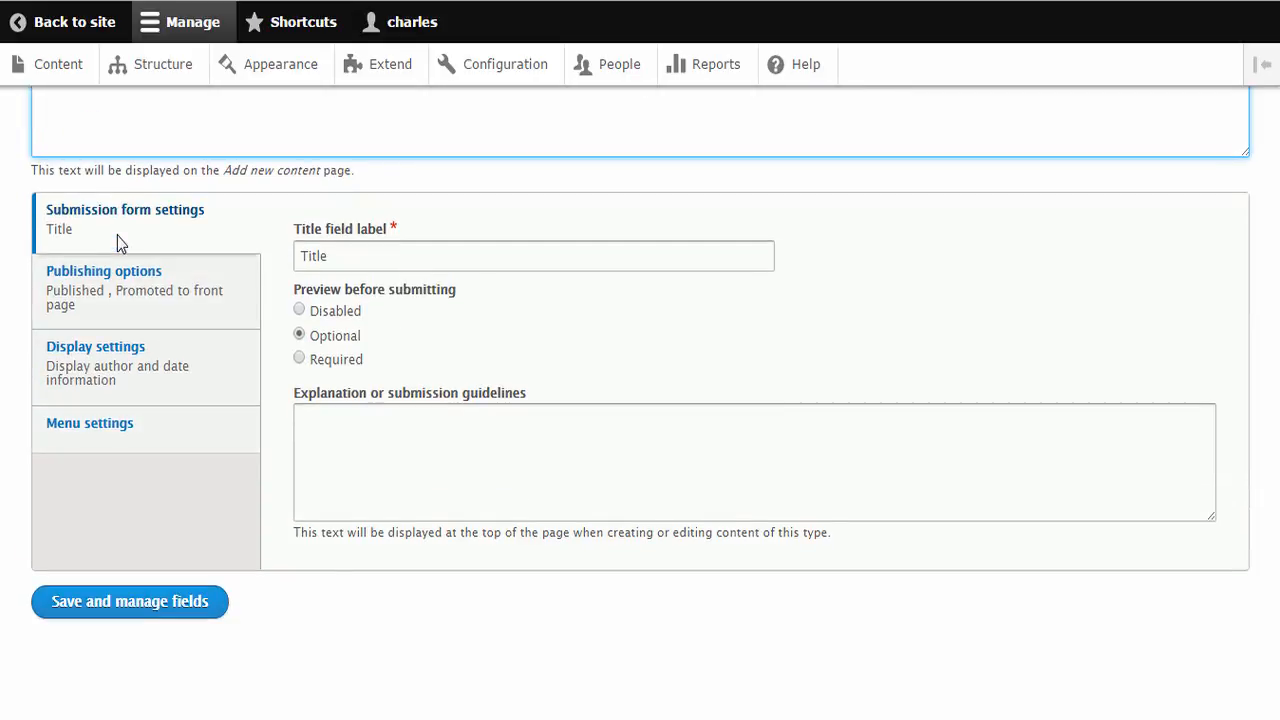
{"action": "left_click", "coordinate": [130, 601]}
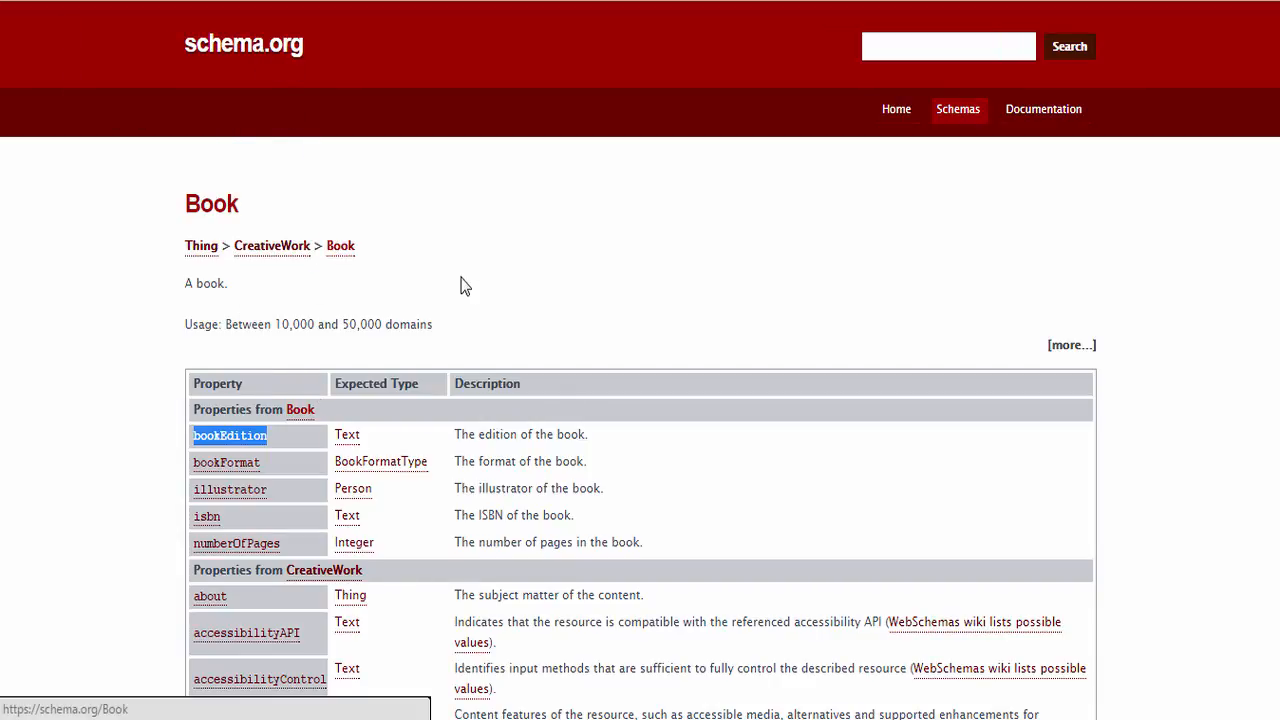
Review the bookEdition property and its description on the schema.org Book page
{"action": "scroll", "coordinate": [390, 316], "scroll_direction": "down", "scroll_amount": 2}
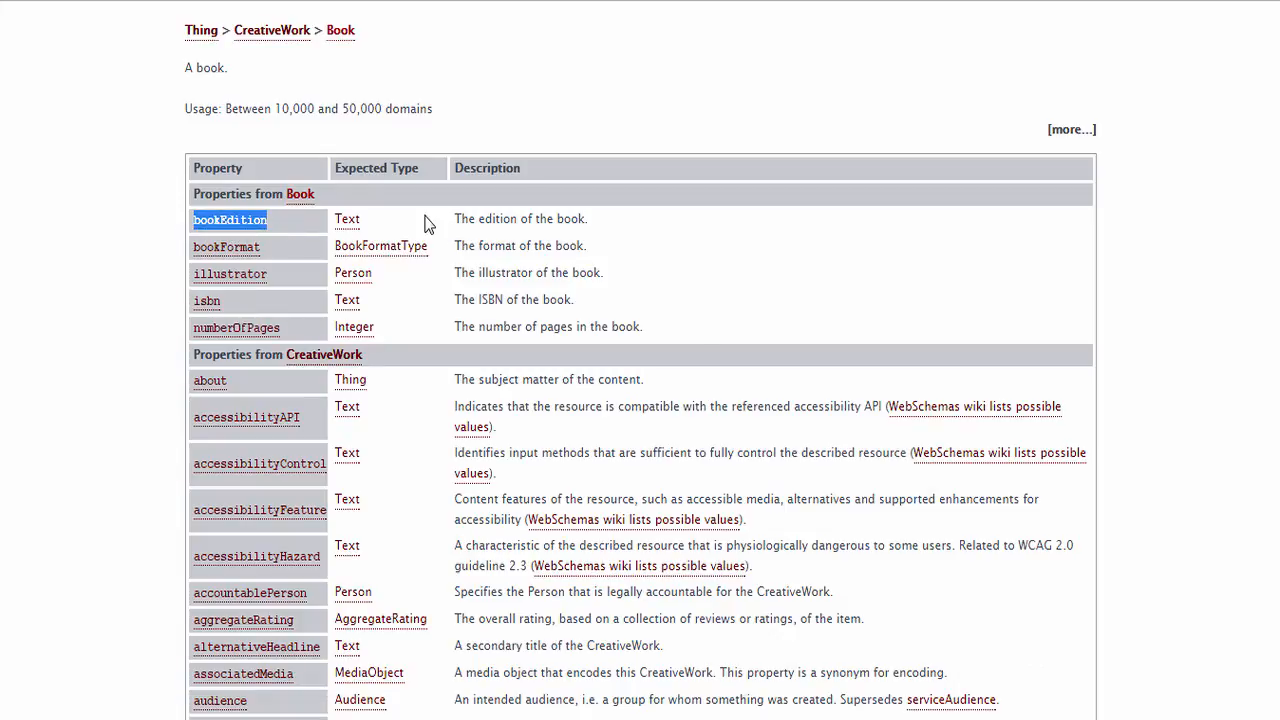
{"action": "left_click", "coordinate": [494, 230]}
{"action": "left_click_drag", "start_coordinate": [455, 222], "coordinate": [577, 224]}
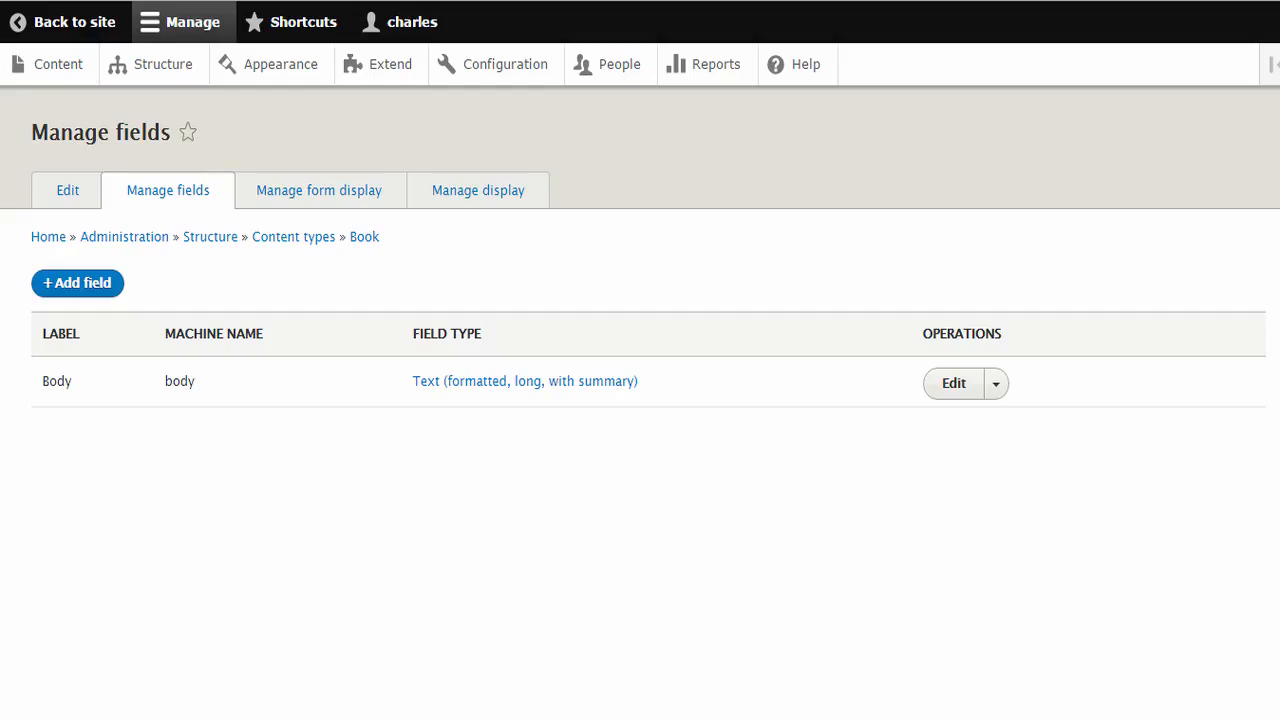
Add a Number (integer) field to the Drupal Book content type, labelled bookEdition as on schema.org, and save it with values limited to 1
{"action": "left_click", "coordinate": [88, 285]}
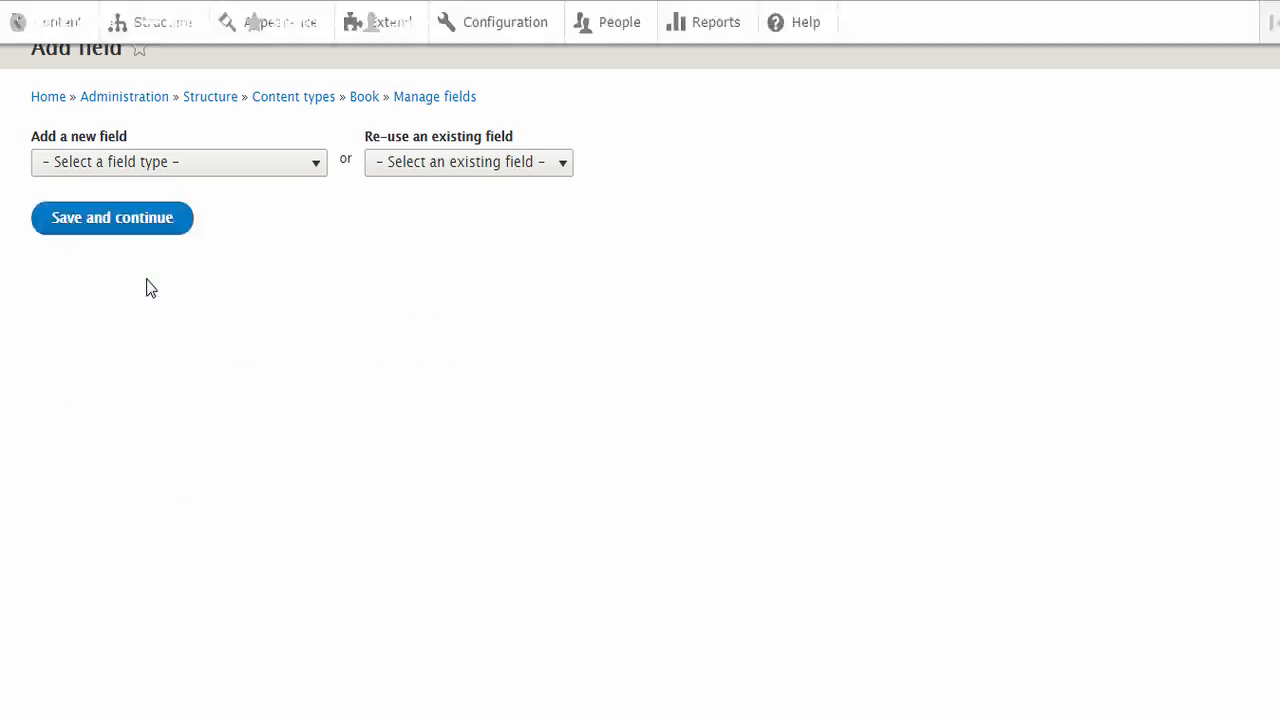
{"action": "left_click", "coordinate": [219, 255]}
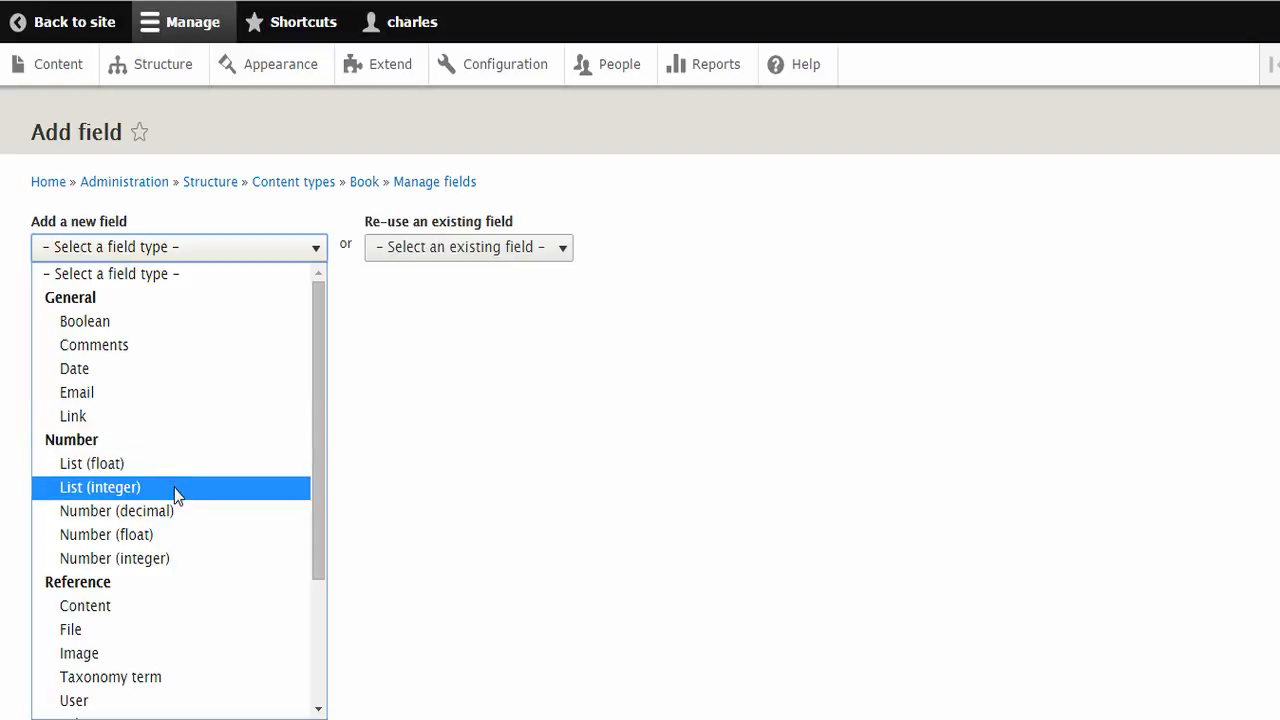
{"action": "left_click", "coordinate": [163, 568]}
{"action": "left_click", "coordinate": [122, 330]}
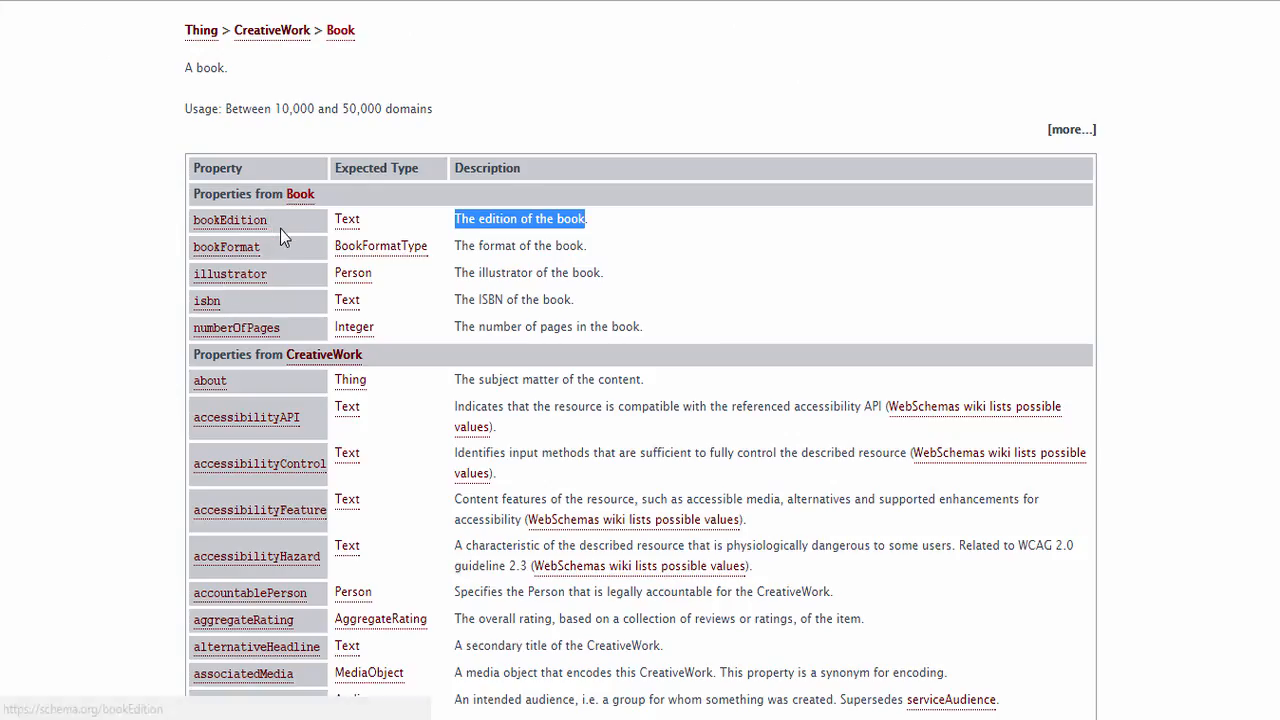
{"action": "left_click_drag", "start_coordinate": [272, 220], "coordinate": [198, 222]}
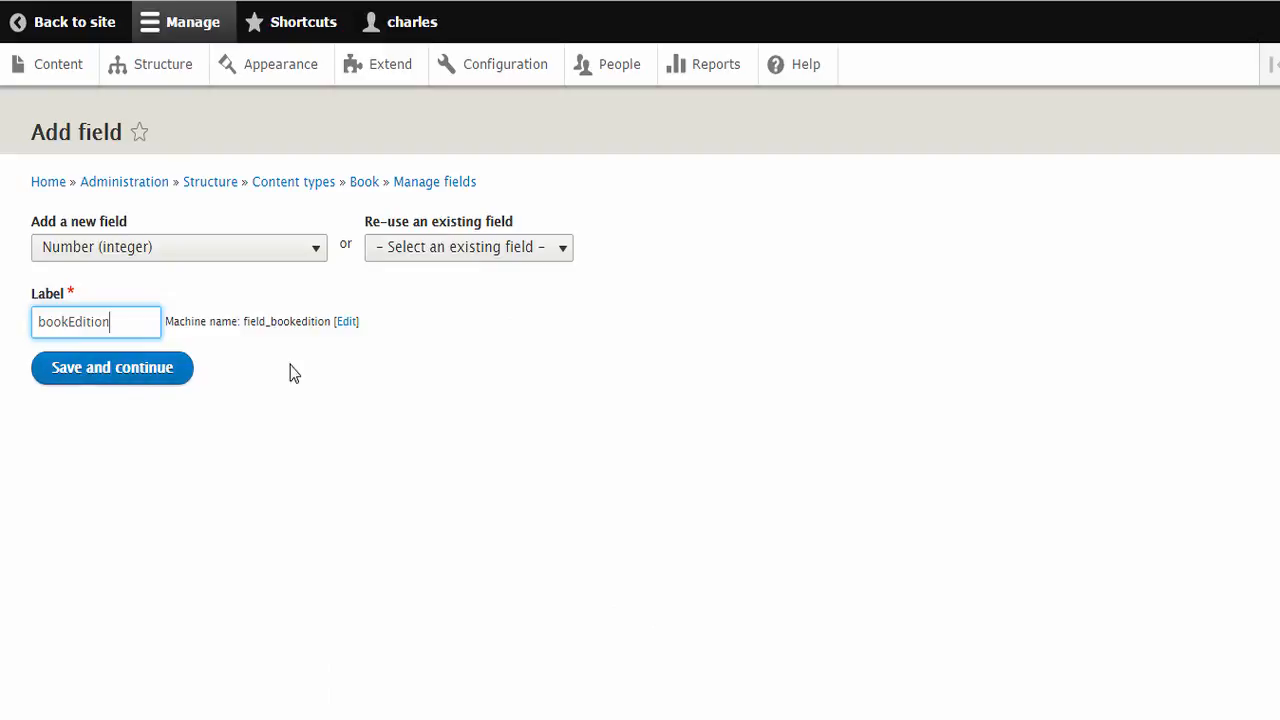
{"action": "left_click_drag", "start_coordinate": [255, 320], "coordinate": [323, 322]}
{"action": "left_click", "coordinate": [323, 322]}
{"action": "left_click", "coordinate": [147, 372]}
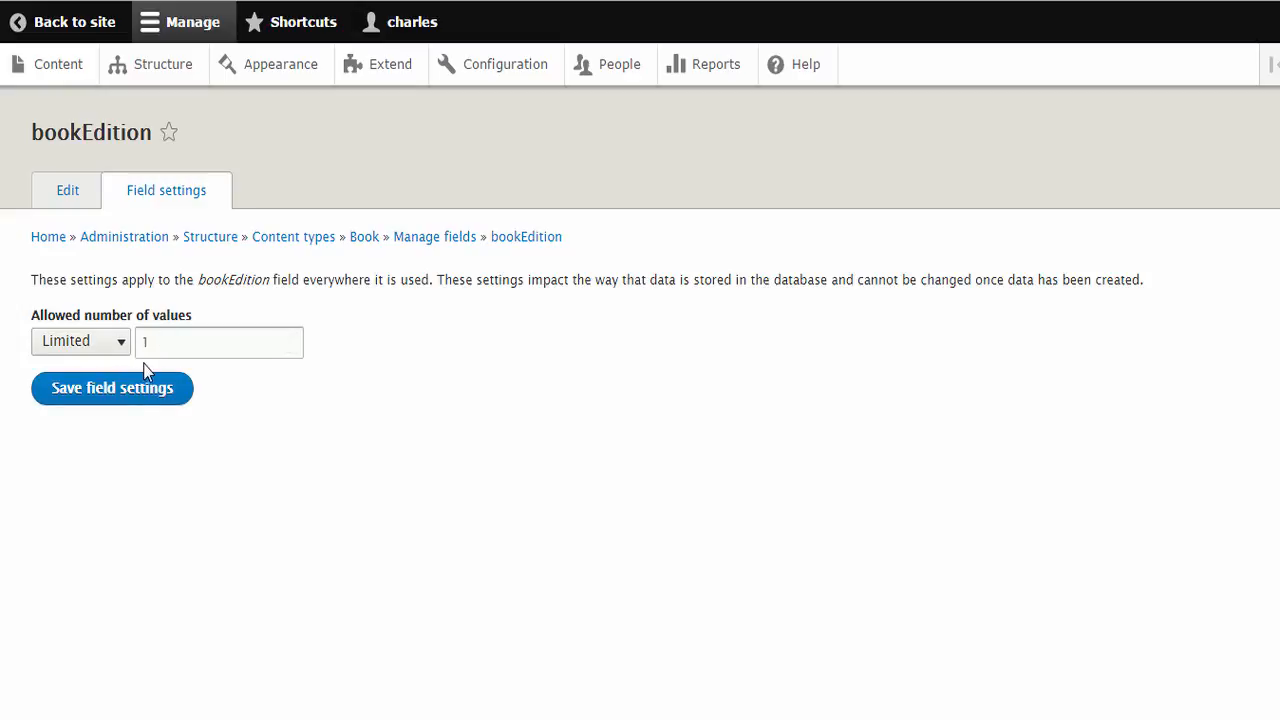
{"action": "left_click", "coordinate": [135, 397]}
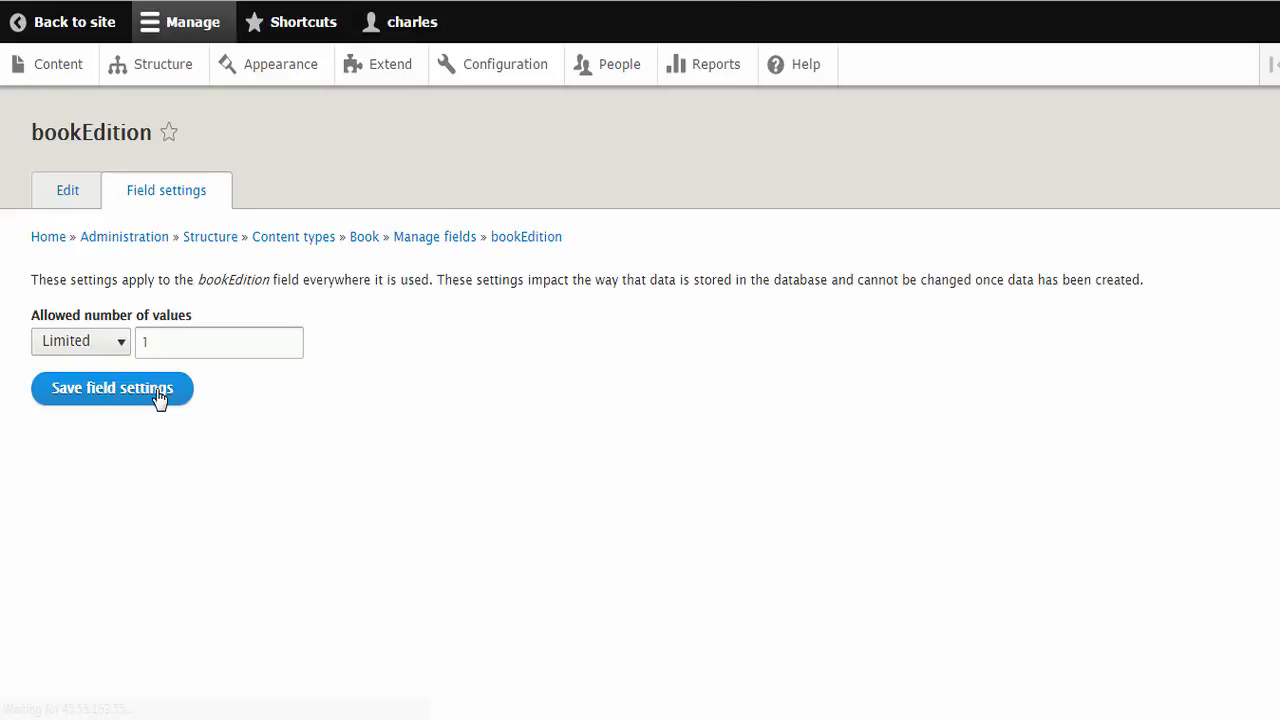
Relabel the field Book Edition, copy "The edition of the book." from schema.org into its help text, and save the settings
{"action": "left_click", "coordinate": [69, 370]}
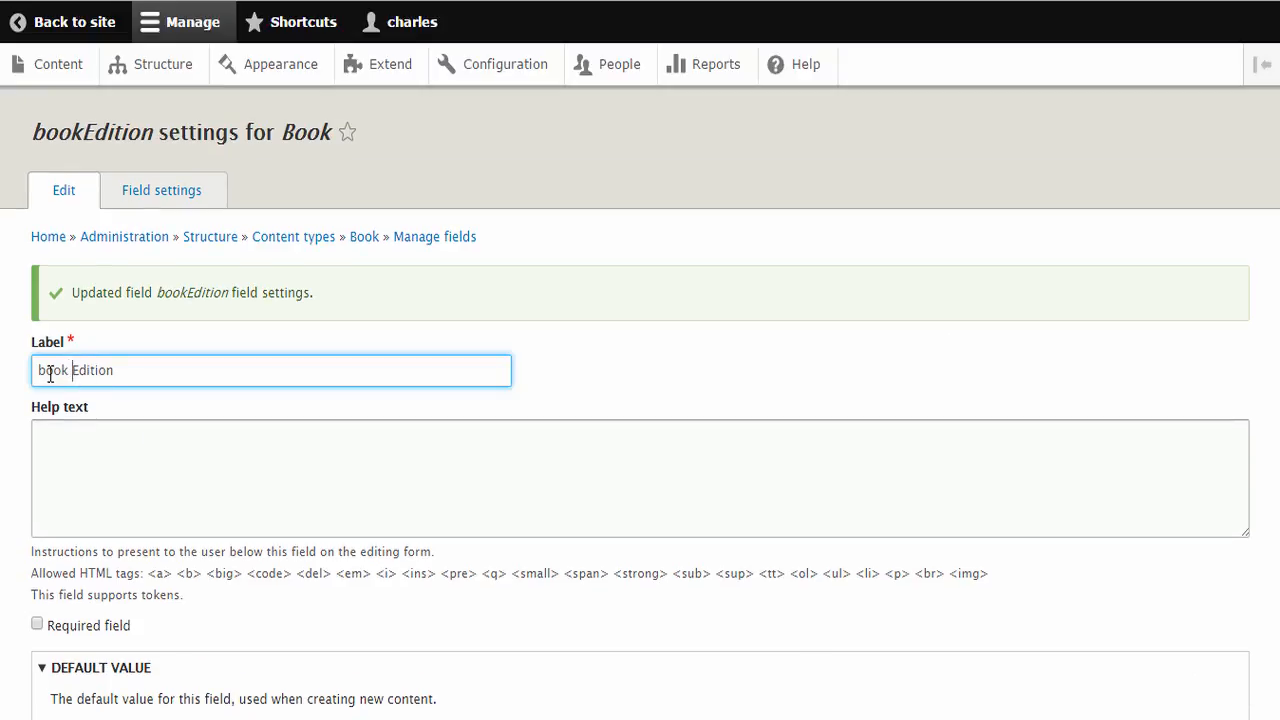
{"action": "type", "text": "B"}
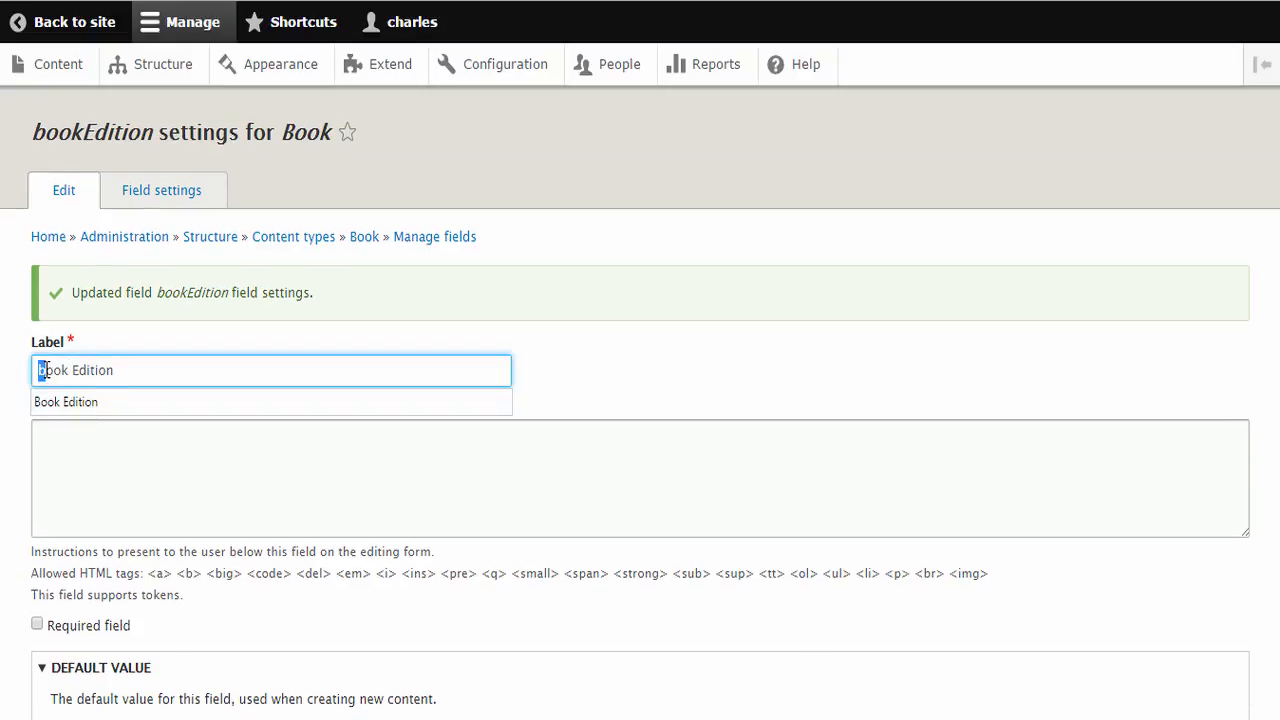
{"action": "key", "text": "ctrl+Tab"}
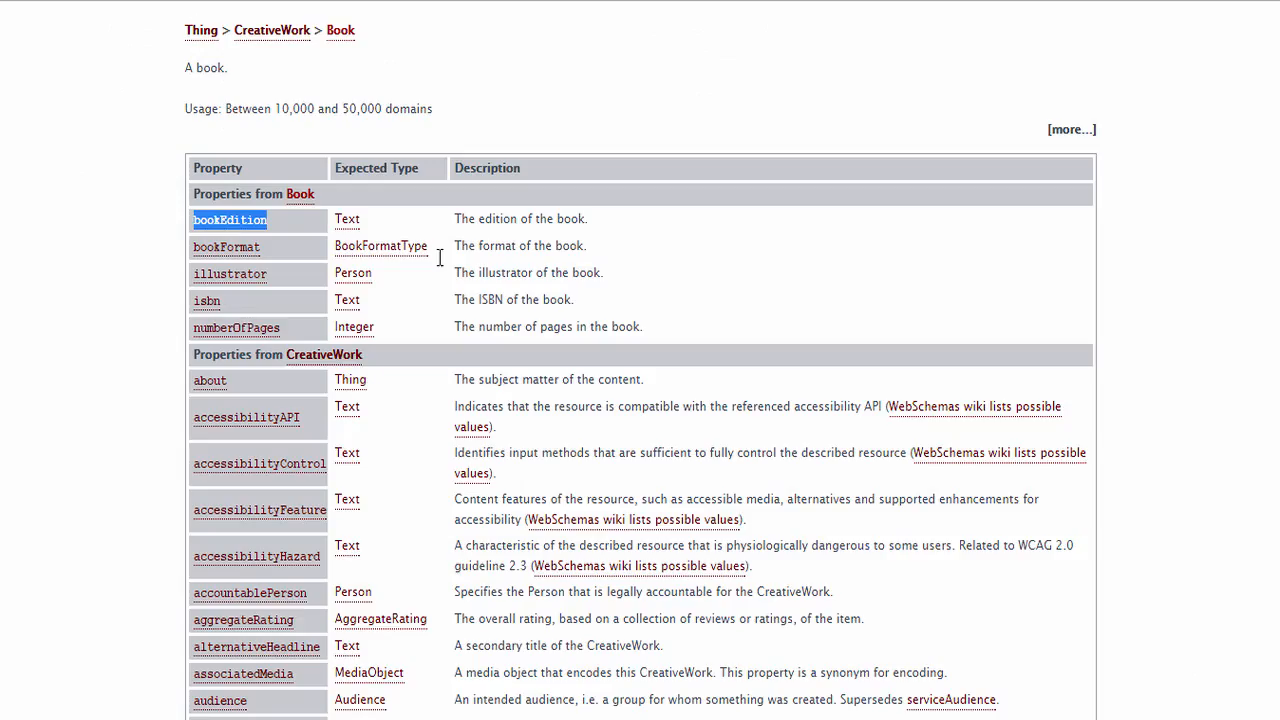
{"action": "left_click_drag", "start_coordinate": [590, 218], "coordinate": [457, 217]}
{"action": "key", "text": "ctrl+c"}
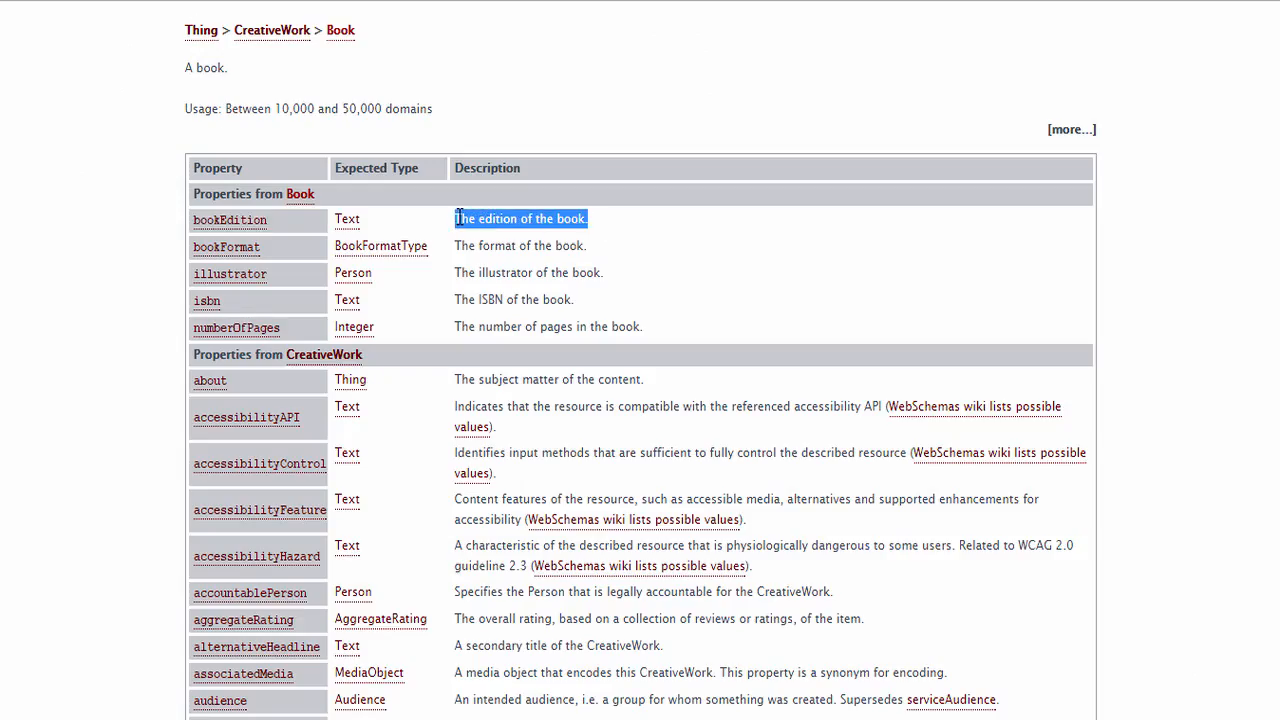
{"action": "key", "text": "ctrl+Tab"}
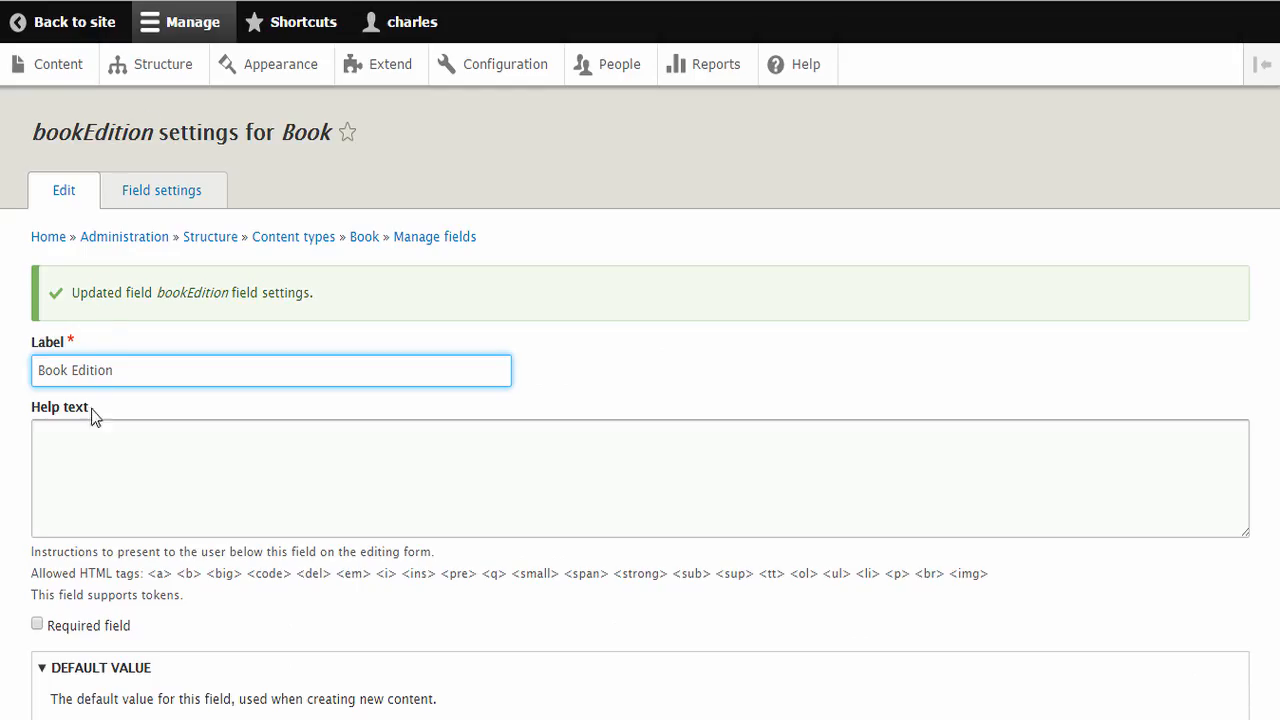
{"action": "key", "text": "ctrl+v"}
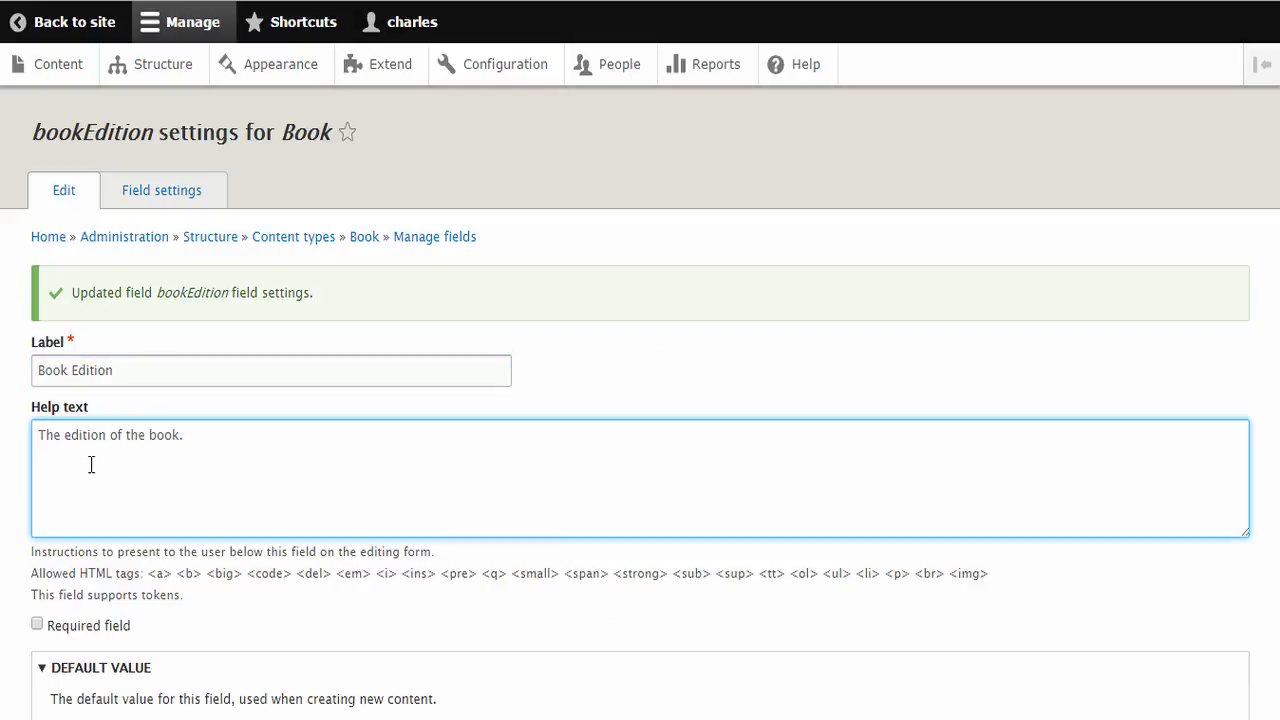
{"action": "scroll", "coordinate": [88, 463], "scroll_direction": "down", "scroll_amount": 2}
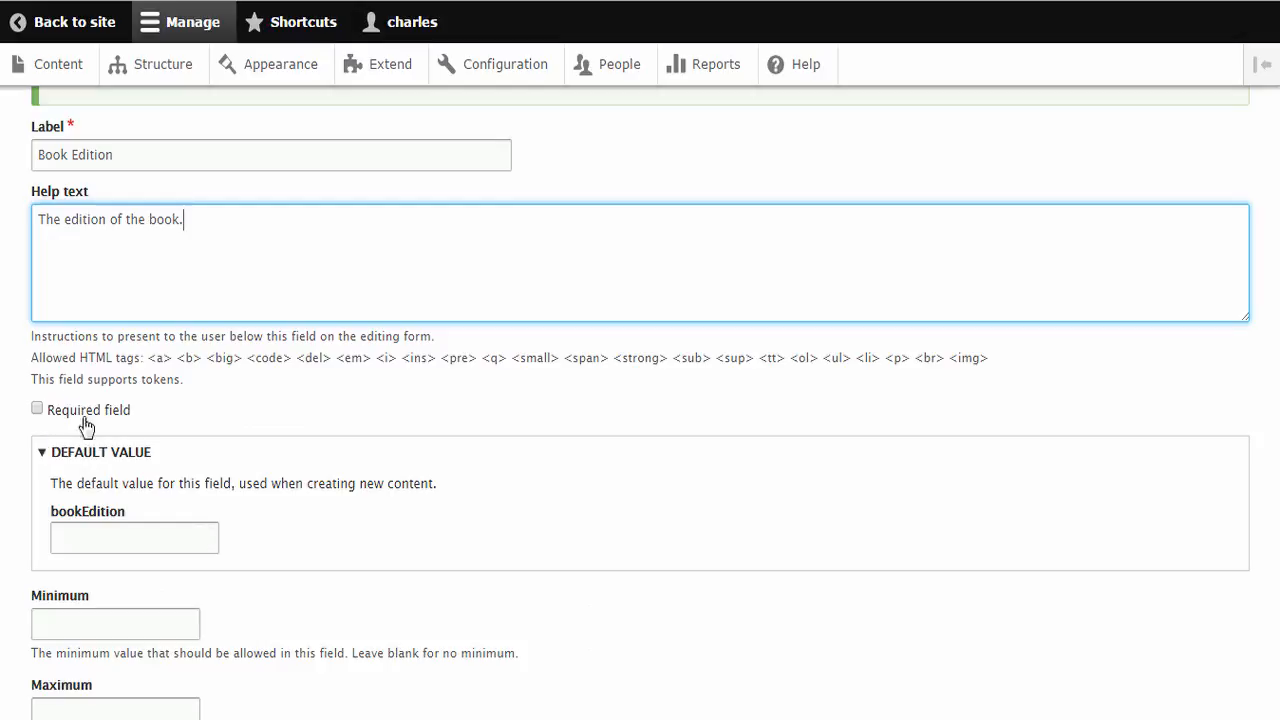
{"action": "scroll", "coordinate": [152, 442], "scroll_direction": "down", "scroll_amount": 1}
{"action": "scroll", "coordinate": [154, 443], "scroll_direction": "down", "scroll_amount": 3}
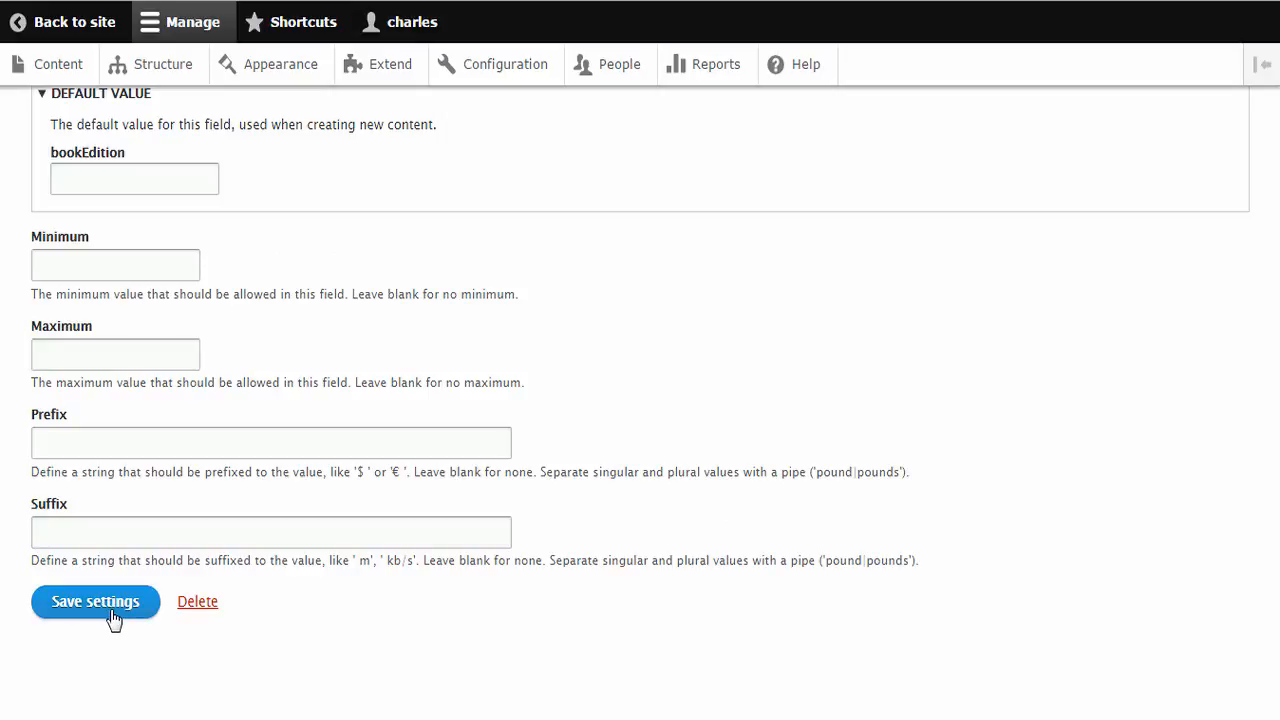
{"action": "left_click", "coordinate": [95, 603]}
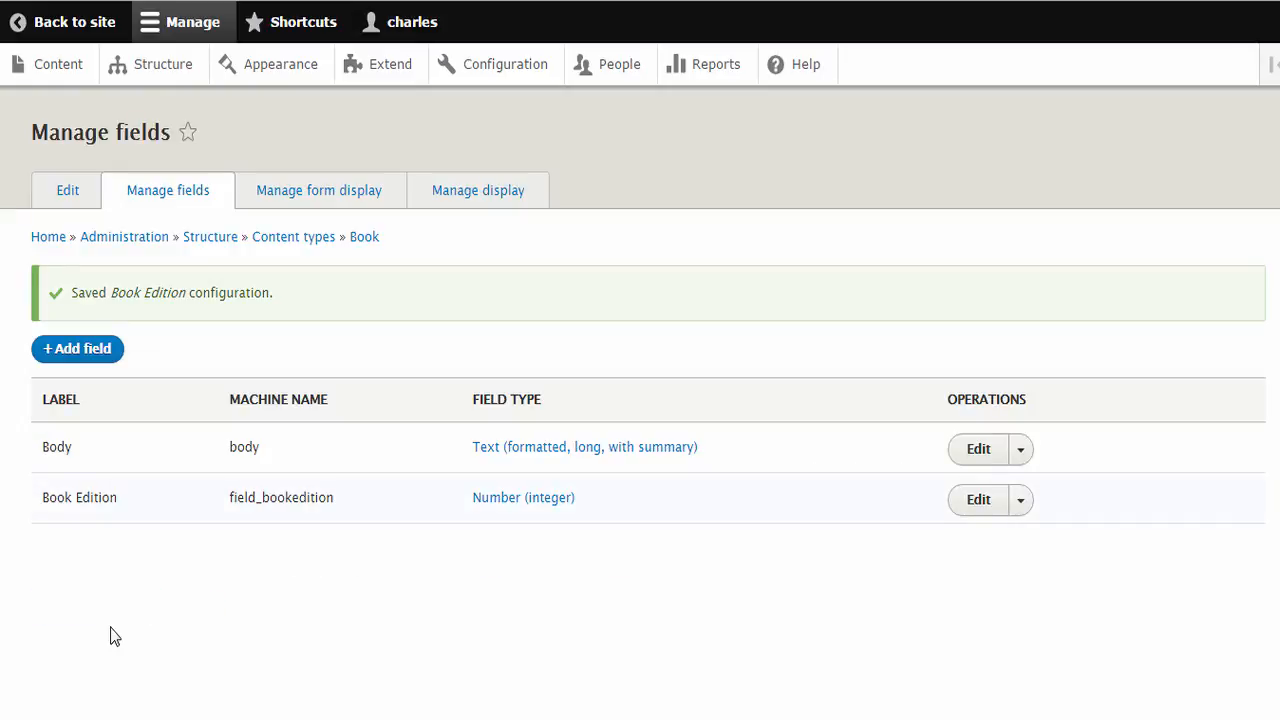
Start a new piece of Book content and examine the Book Edition field in its form
{"action": "left_click_drag", "start_coordinate": [42, 498], "coordinate": [110, 498]}
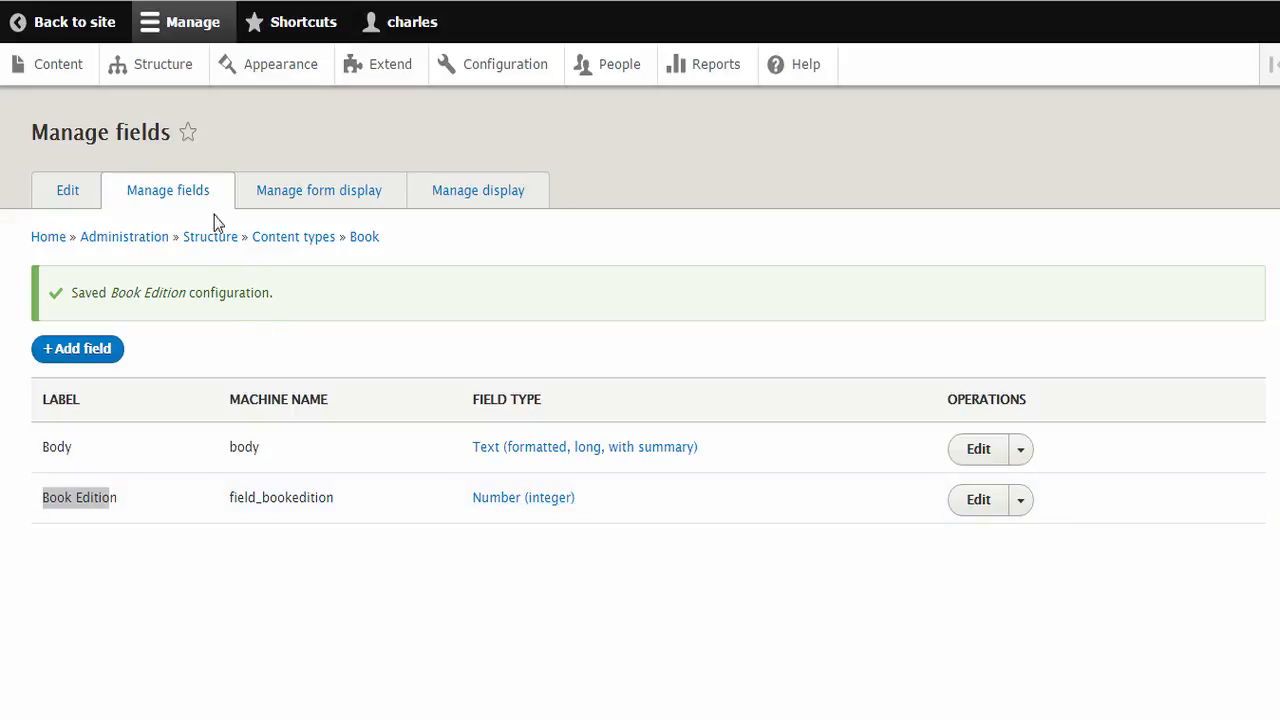
{"action": "left_click", "coordinate": [60, 72]}
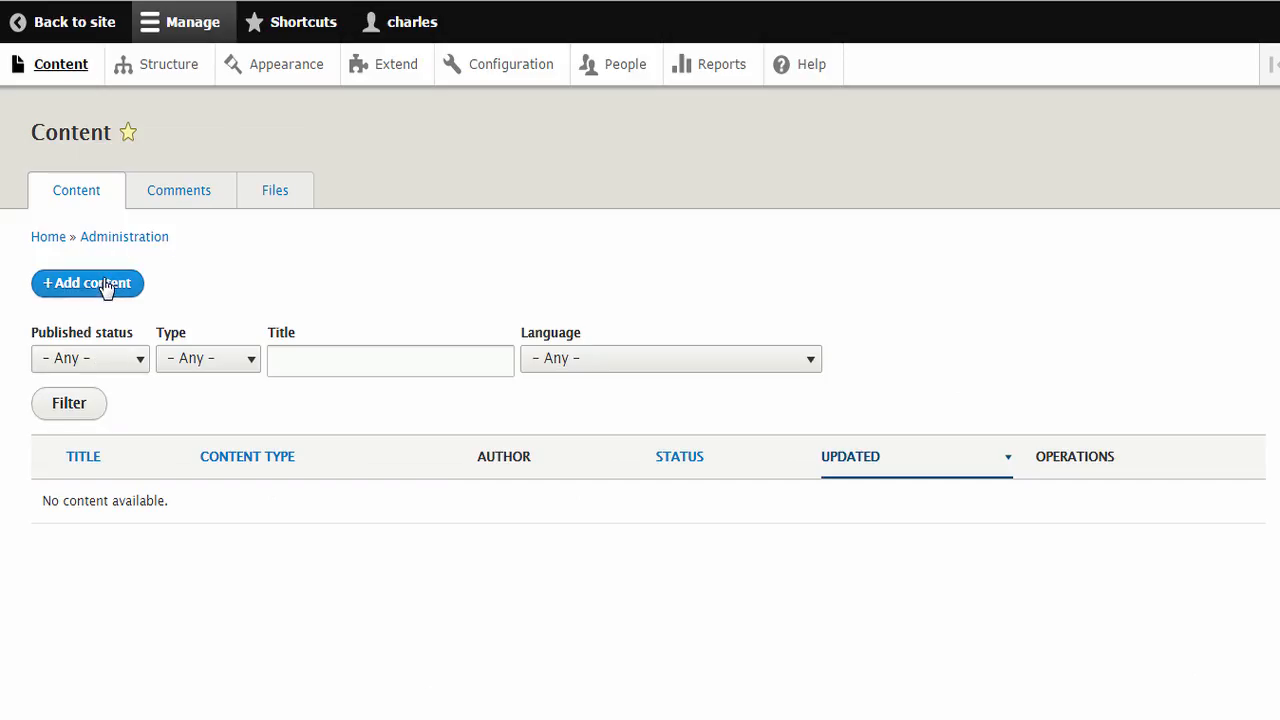
{"action": "left_click", "coordinate": [109, 289]}
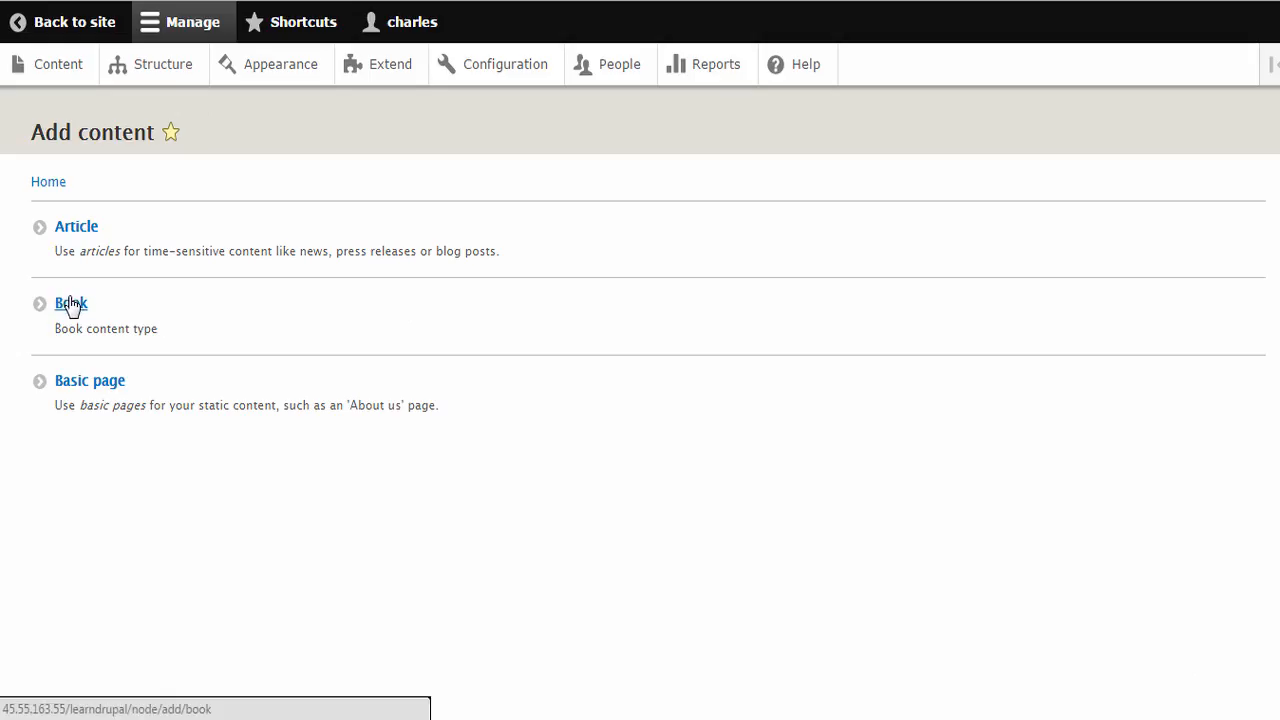
{"action": "left_click", "coordinate": [76, 303]}
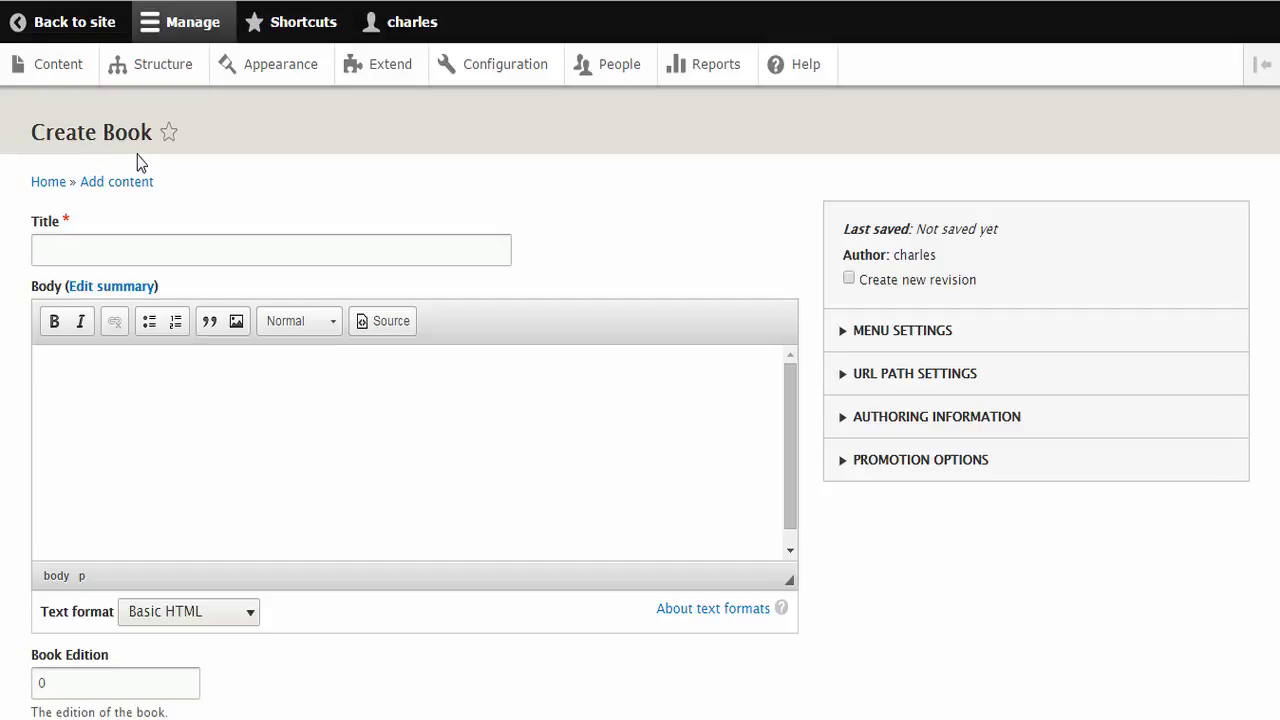
{"action": "left_click", "coordinate": [103, 414]}
{"action": "scroll", "coordinate": [372, 400], "scroll_direction": "down", "scroll_amount": 2}
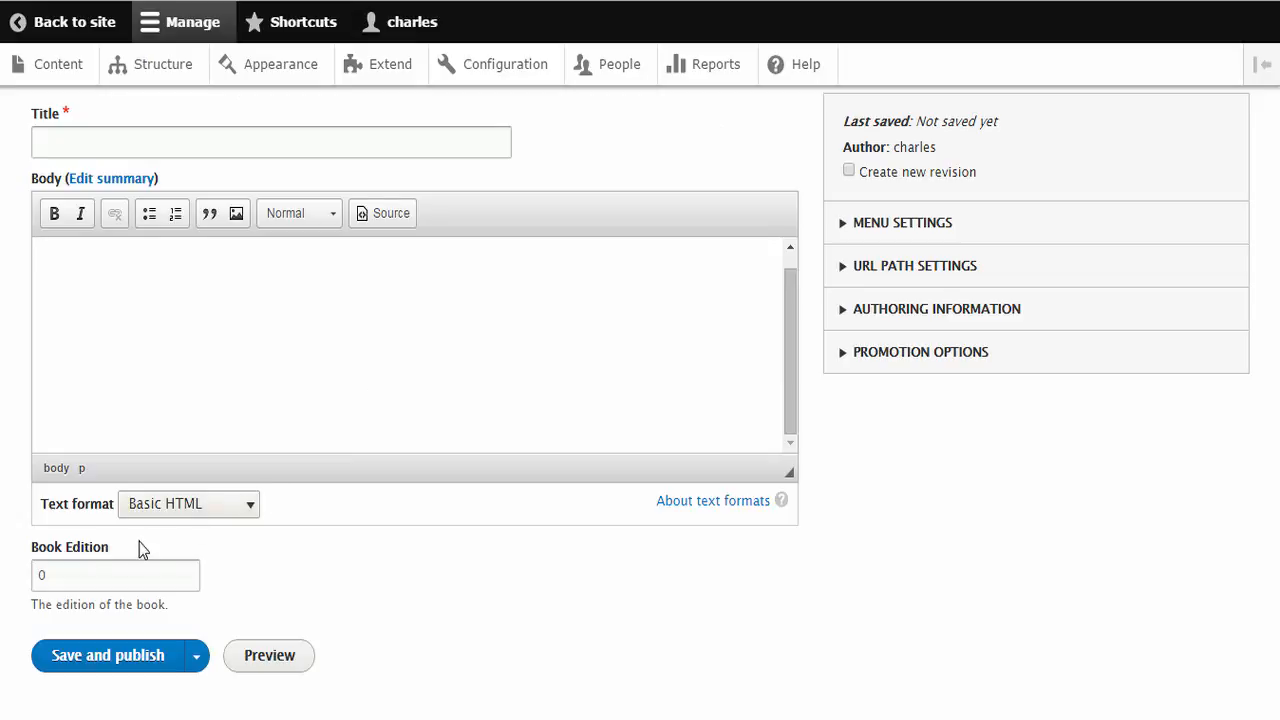
{"action": "left_click_drag", "start_coordinate": [29, 547], "coordinate": [110, 555]}
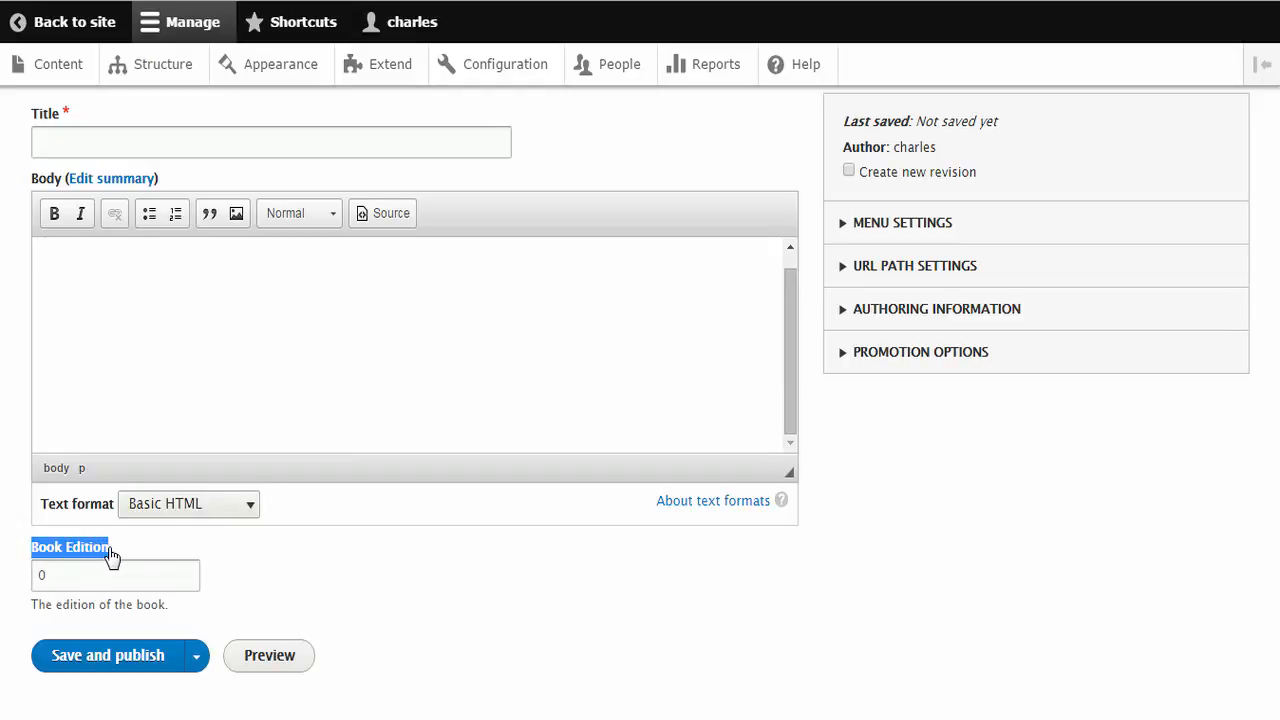
Try out the Book Edition field by stepping its value up to 2 and down to -4, and enter -1
{"action": "left_click", "coordinate": [187, 572]}
{"action": "left_click", "coordinate": [187, 572]}
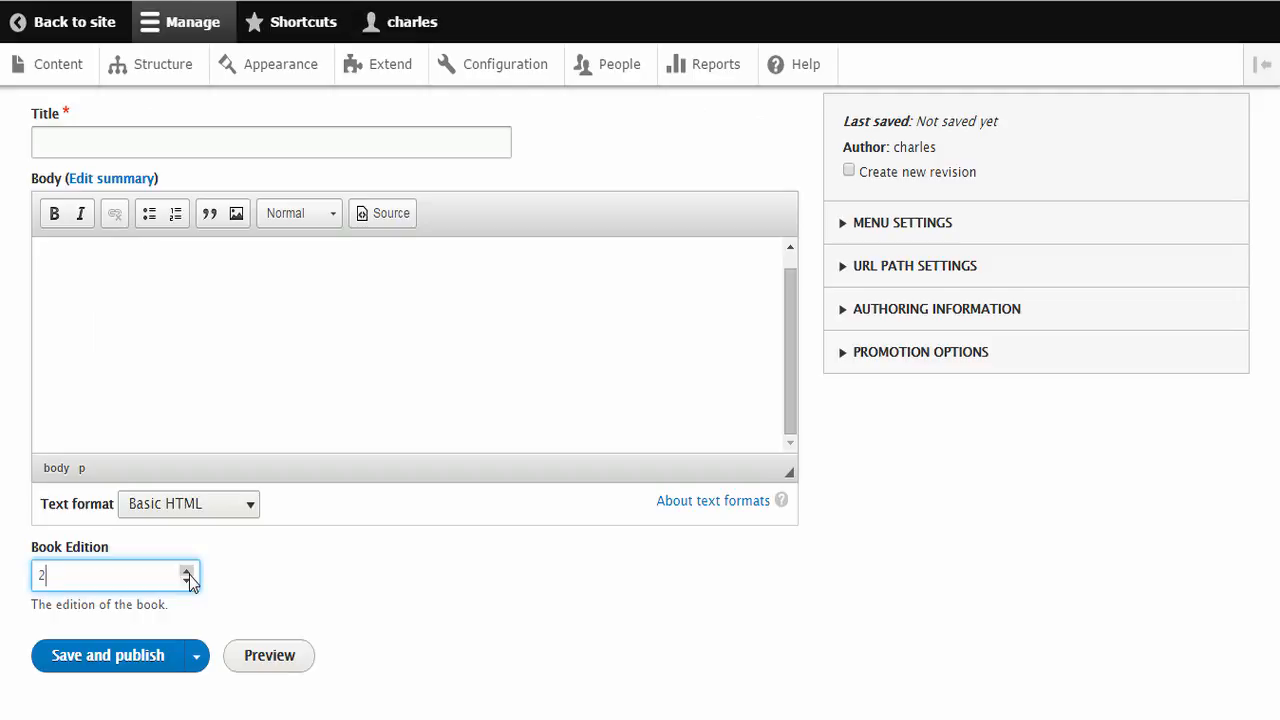
{"action": "left_click", "coordinate": [187, 572]}
{"action": "left_click", "coordinate": [187, 580]}
{"action": "left_click", "coordinate": [187, 580]}
{"action": "double_click", "coordinate": [34, 577]}
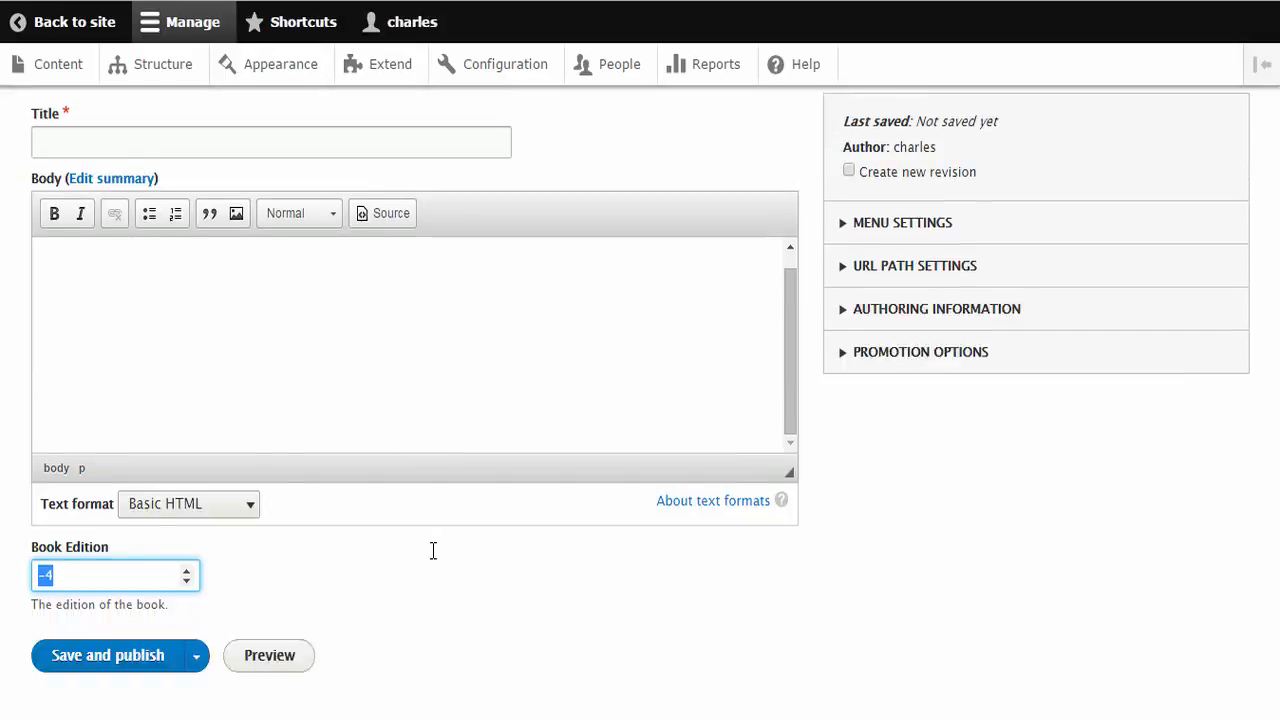
{"action": "scroll", "coordinate": [433, 551], "scroll_direction": "down", "scroll_amount": 1}
{"action": "type", "text": "-1"}
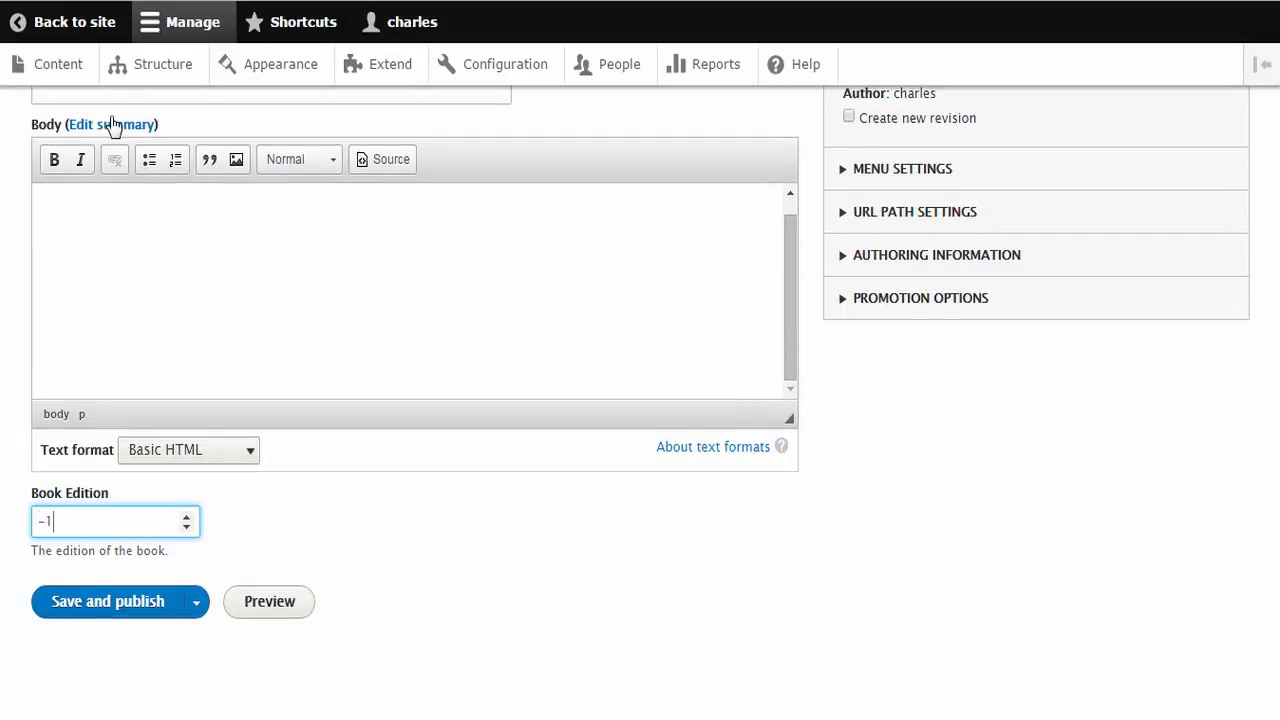
Open the settings of the Book Edition field from the Book content type's field list
{"action": "left_click", "coordinate": [153, 80]}
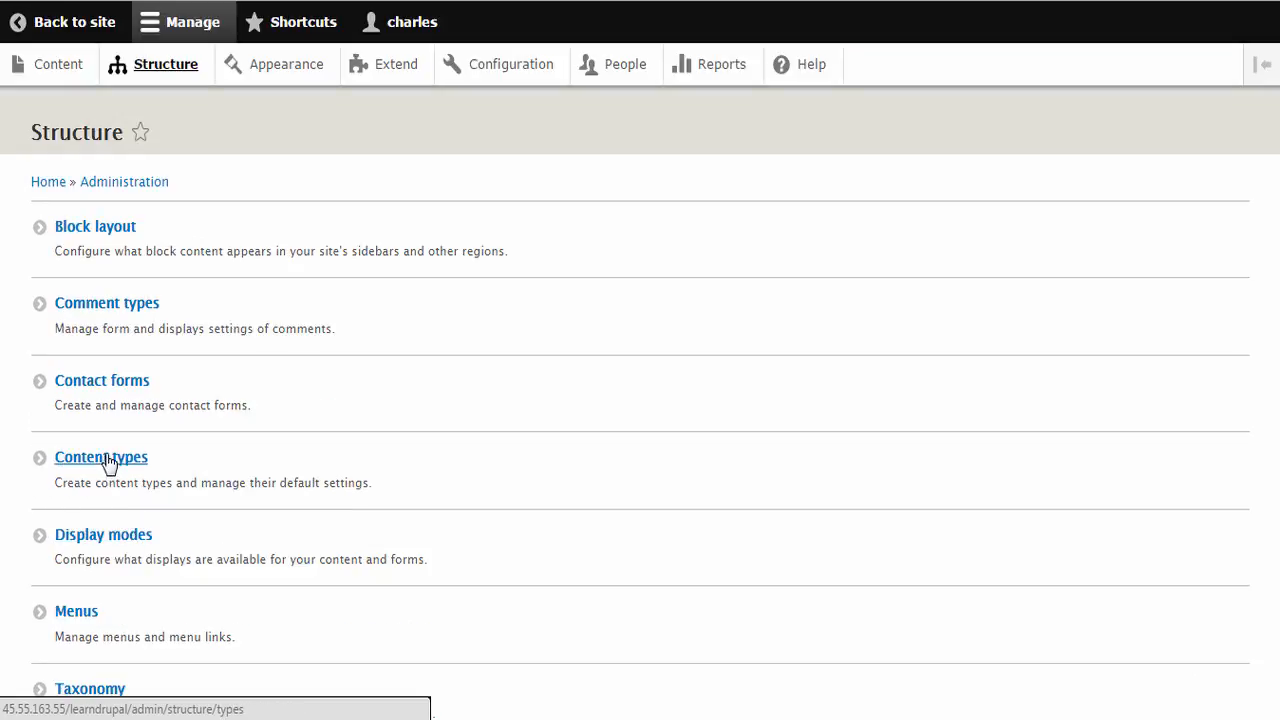
{"action": "left_click", "coordinate": [100, 462]}
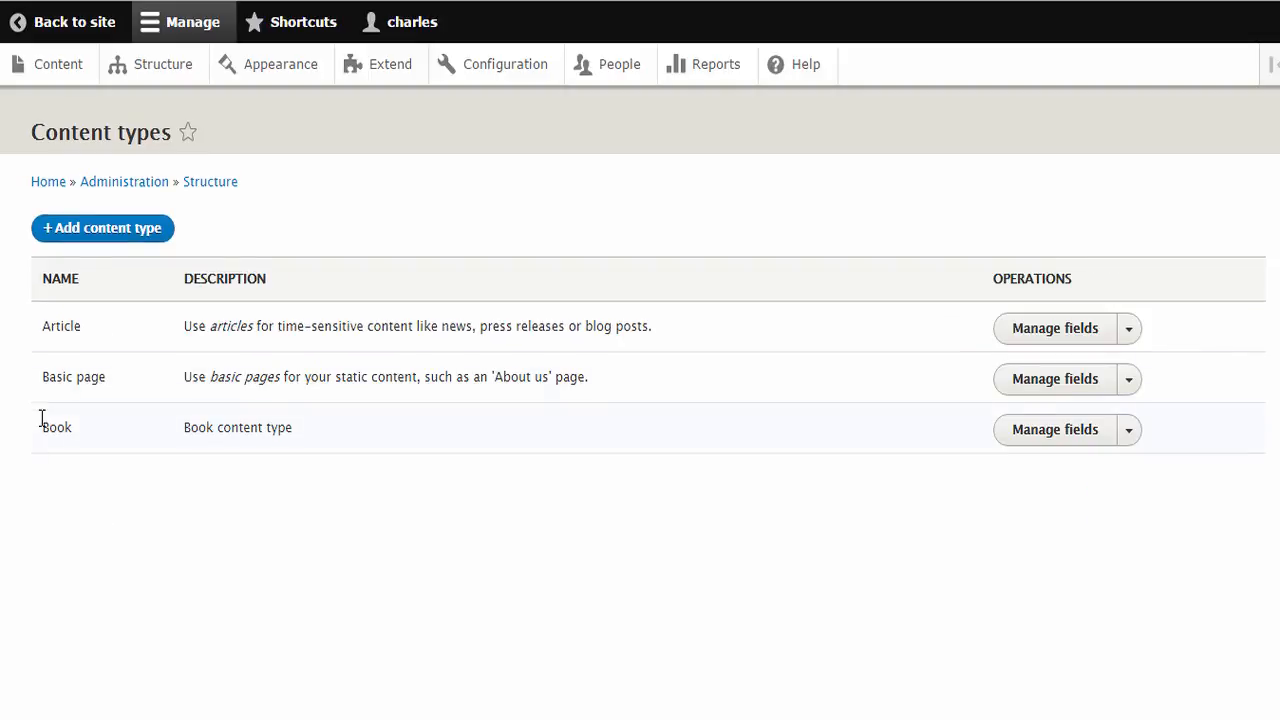
{"action": "left_click_drag", "start_coordinate": [50, 427], "coordinate": [73, 428]}
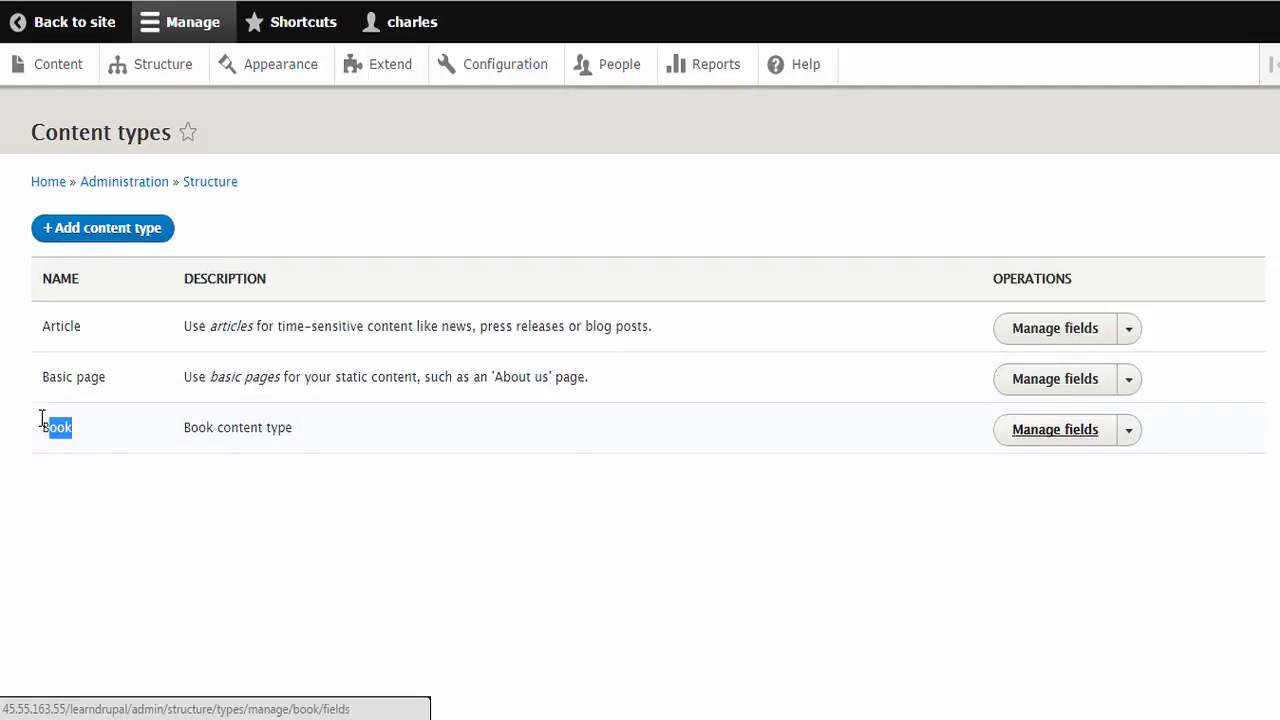
{"action": "left_click", "coordinate": [1055, 430]}
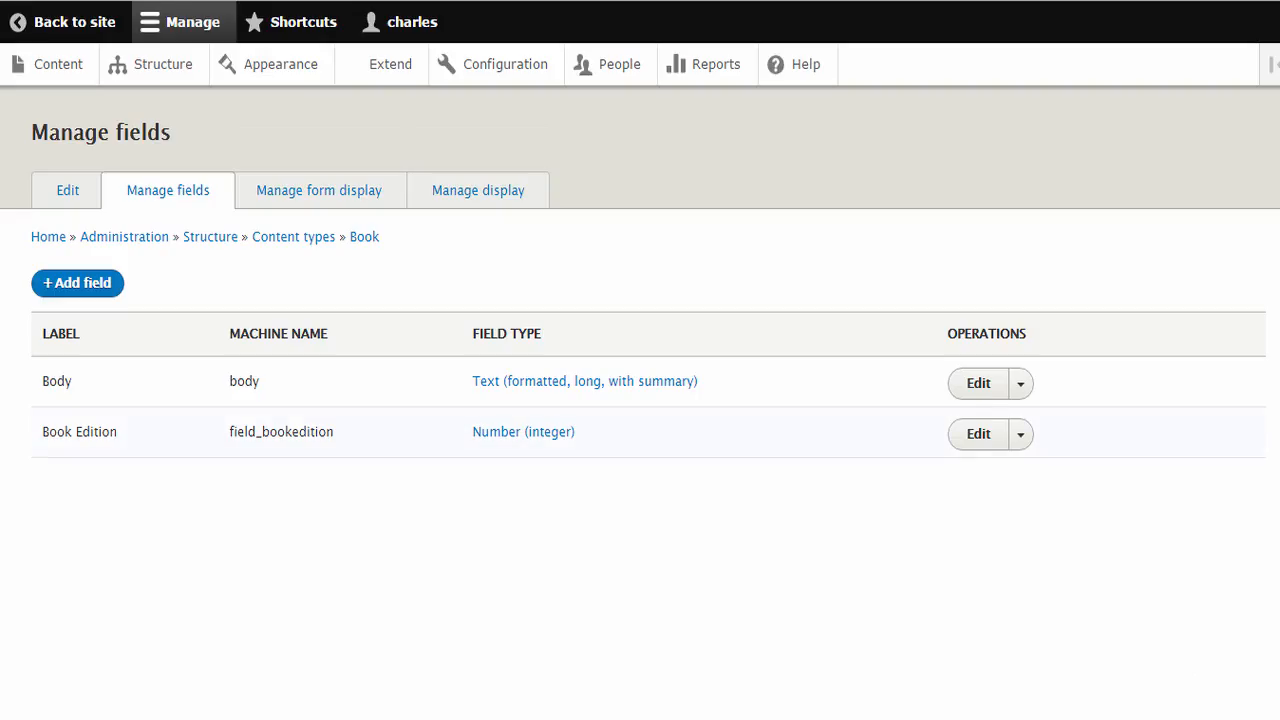
{"action": "left_click_drag", "start_coordinate": [42, 431], "coordinate": [118, 431]}
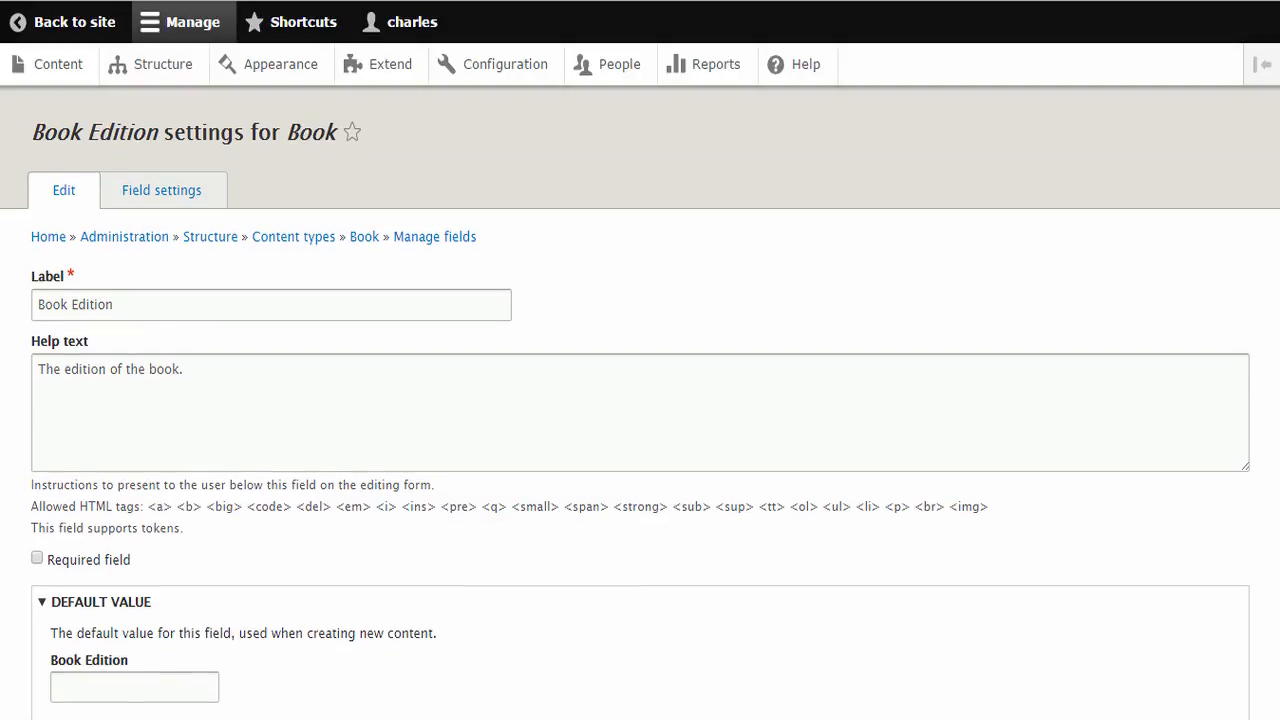
Set the Book Edition field's minimum allowed value to 1 and save the settings
{"action": "scroll", "coordinate": [640, 400], "scroll_direction": "down", "scroll_amount": 3}
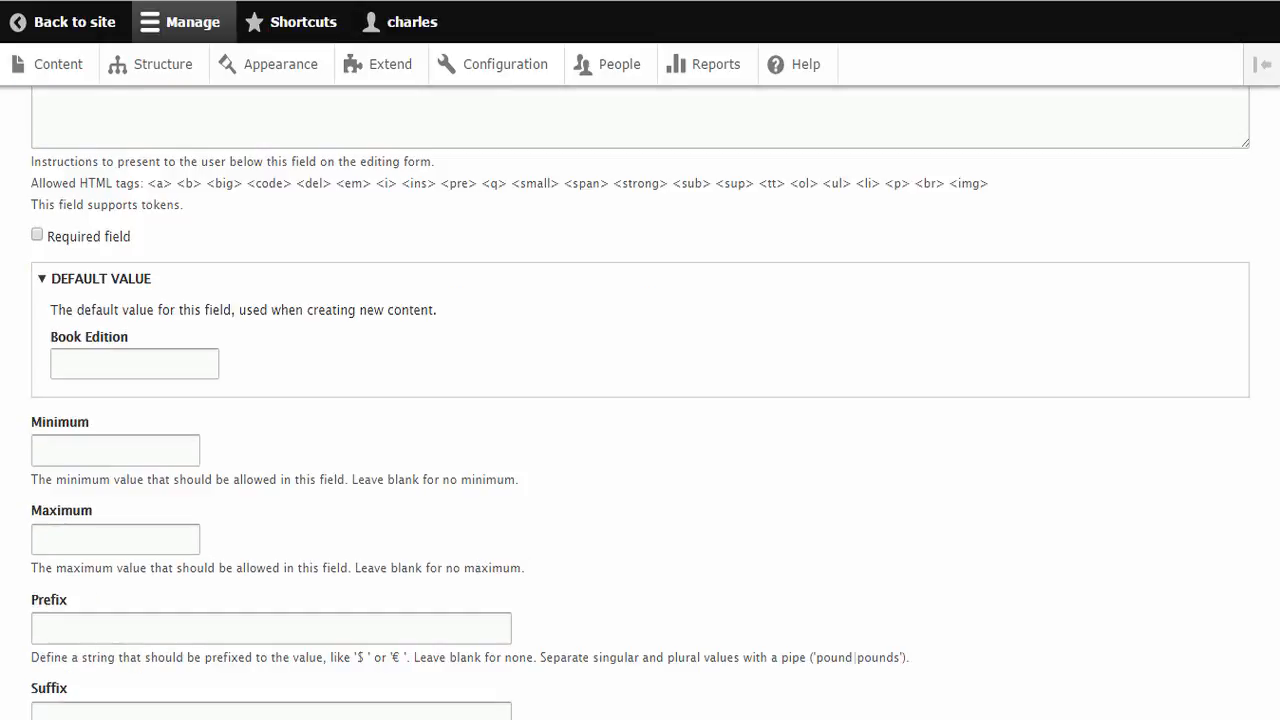
{"action": "left_click_drag", "start_coordinate": [31, 422], "coordinate": [89, 422]}
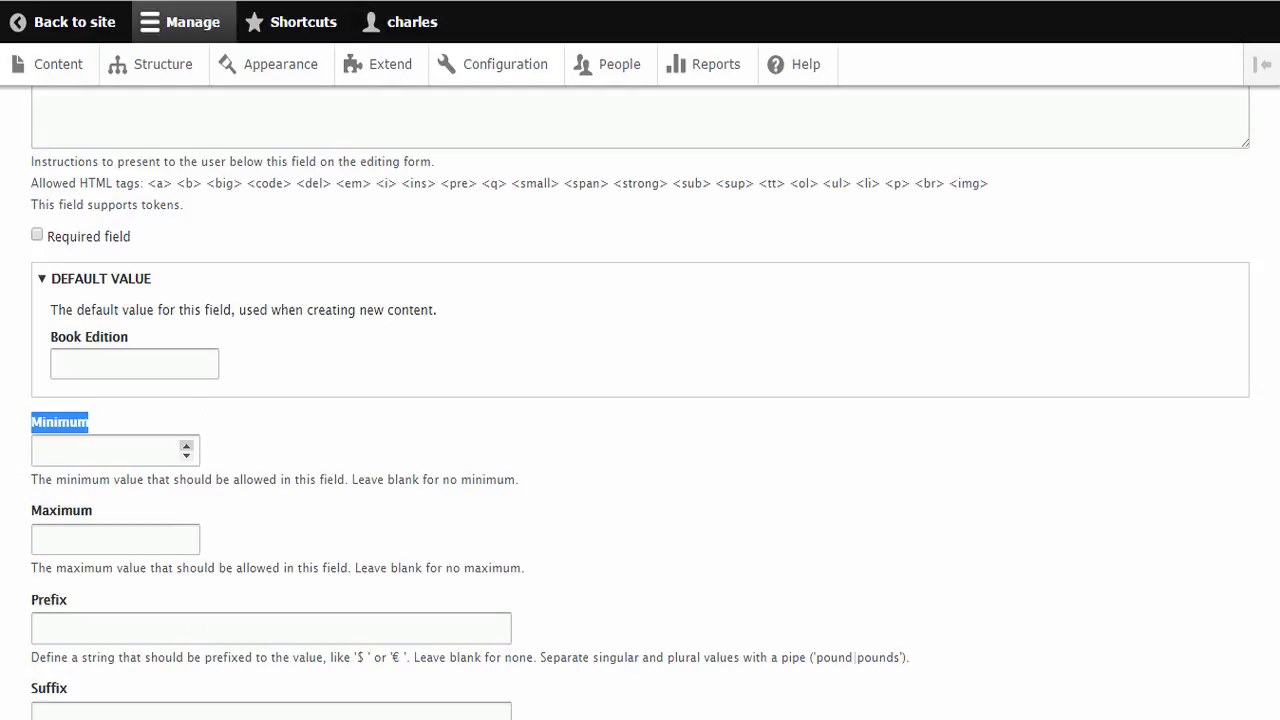
{"action": "left_click", "coordinate": [40, 450]}
{"action": "type", "text": "1"}
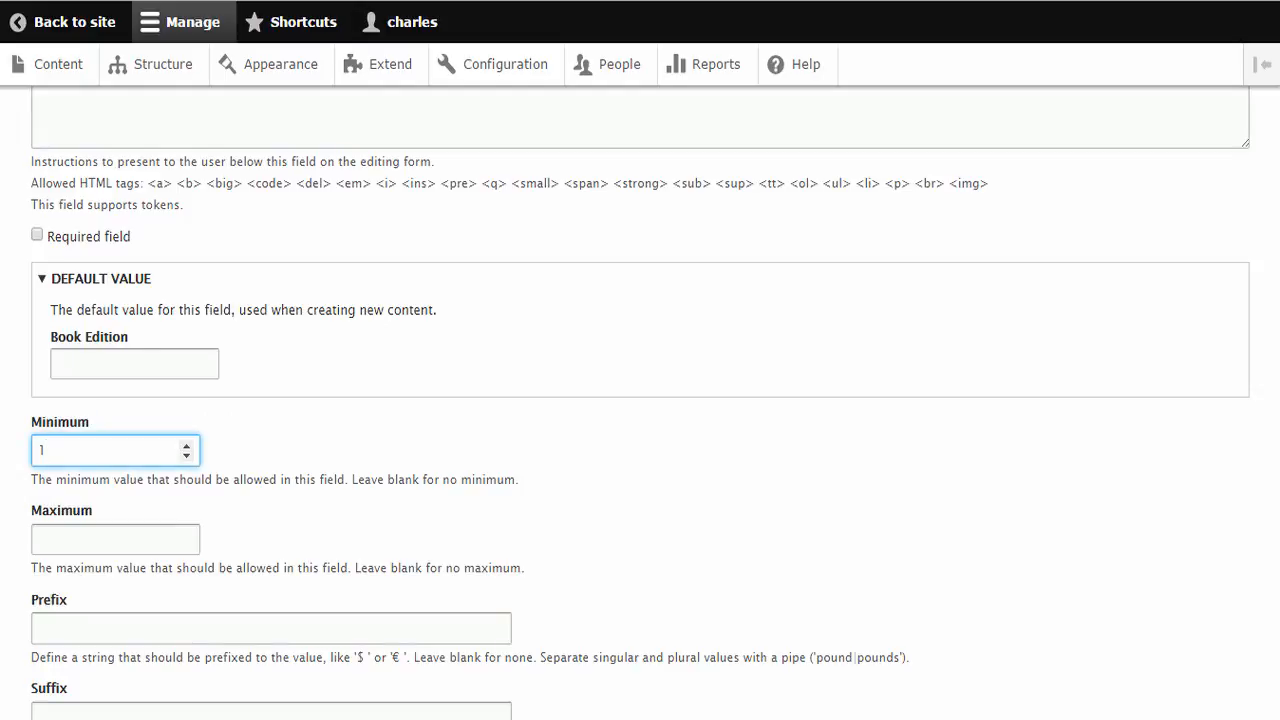
{"action": "scroll", "coordinate": [640, 403], "scroll_direction": "down", "scroll_amount": 2}
{"action": "left_click", "coordinate": [95, 602]}
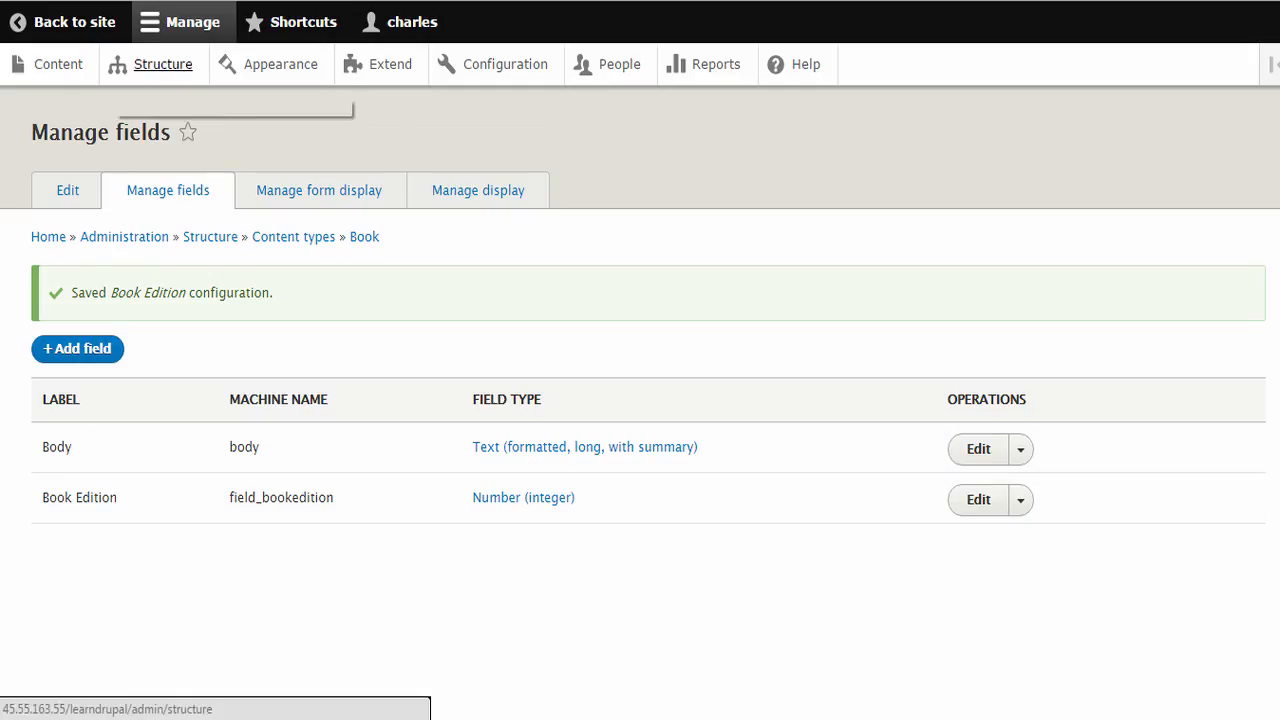
Open the content overview in a separate browser tab and start a new Book there to examine its Book Edition field
{"action": "right_click", "coordinate": [58, 68]}
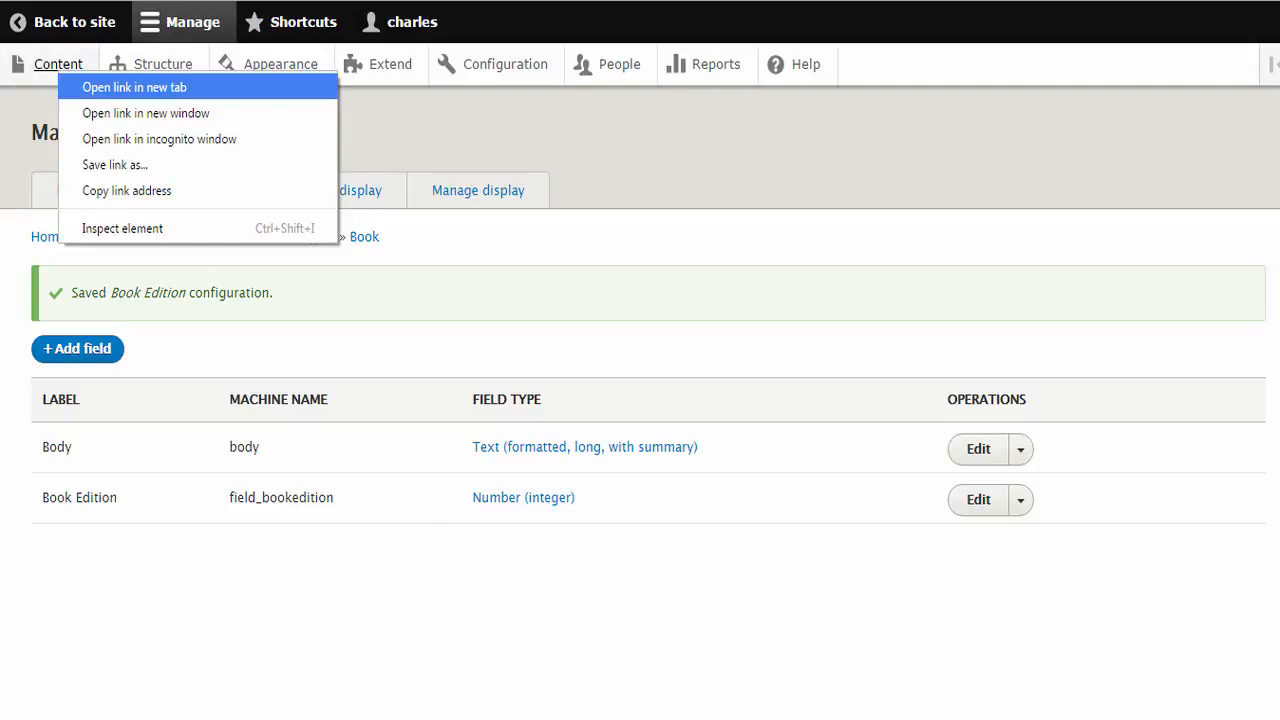
{"action": "left_click", "coordinate": [134, 87]}
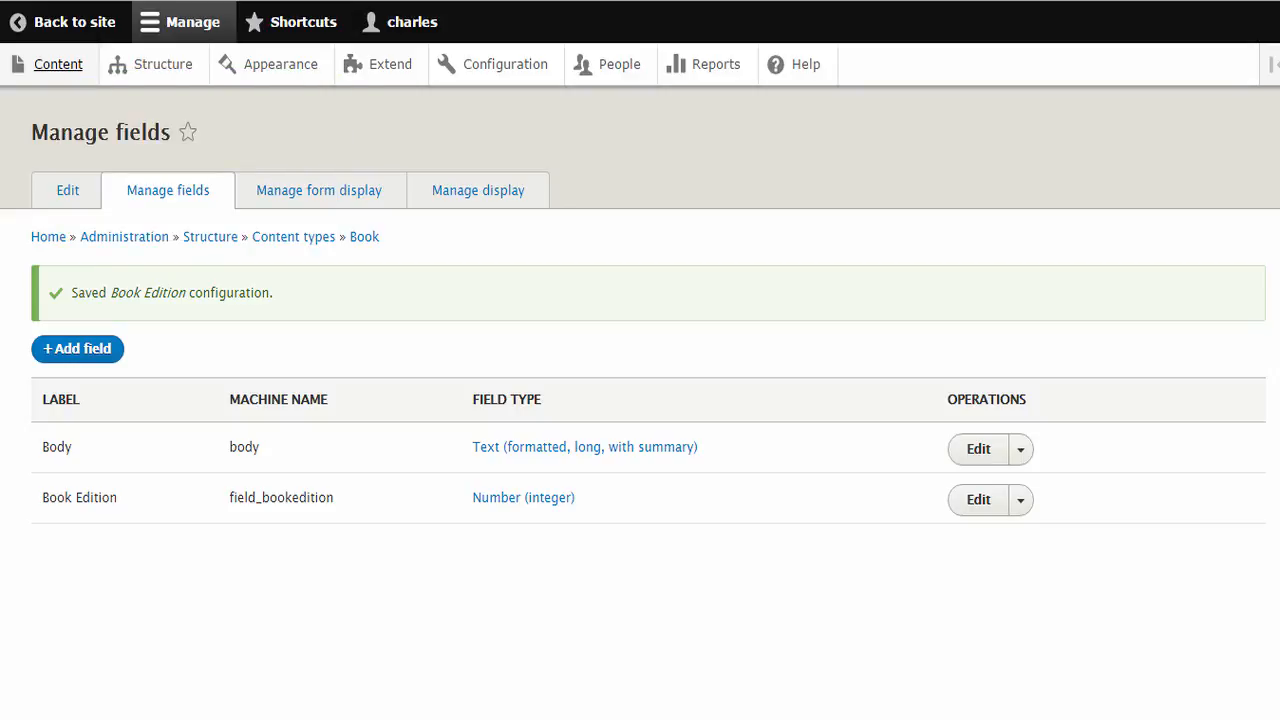
{"action": "key", "text": "ctrl+Tab"}
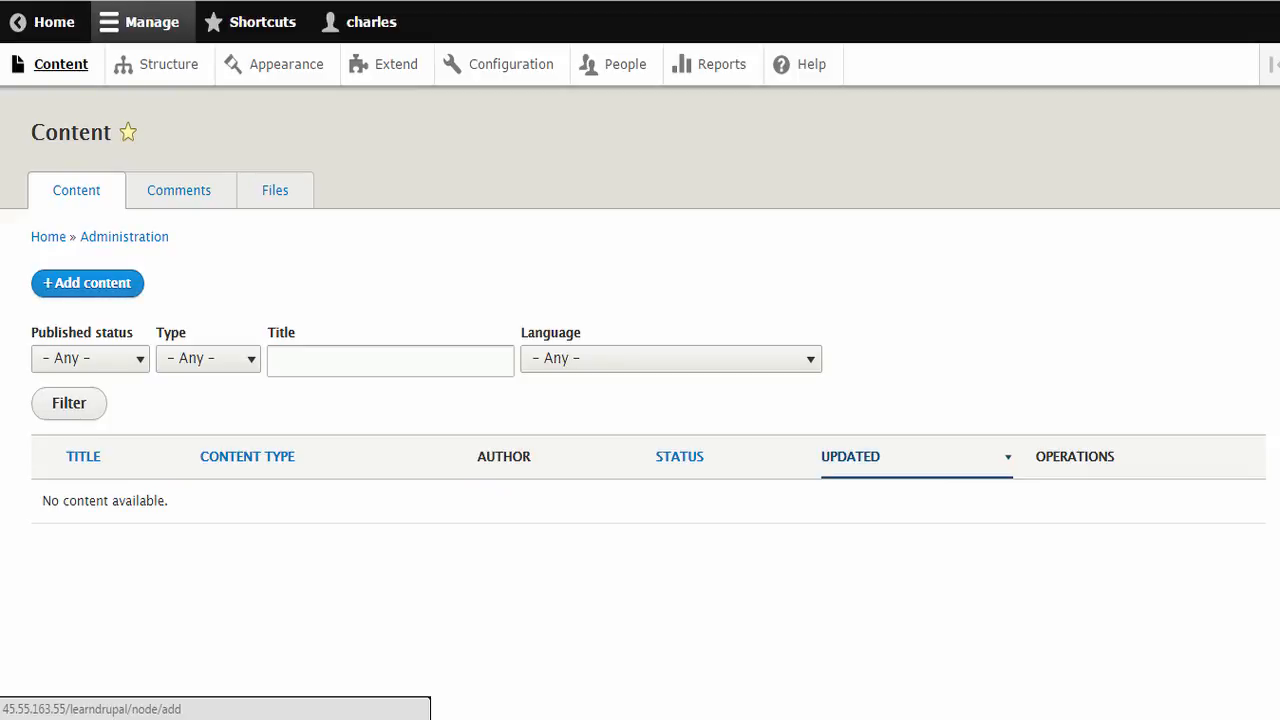
{"action": "left_click", "coordinate": [87, 283]}
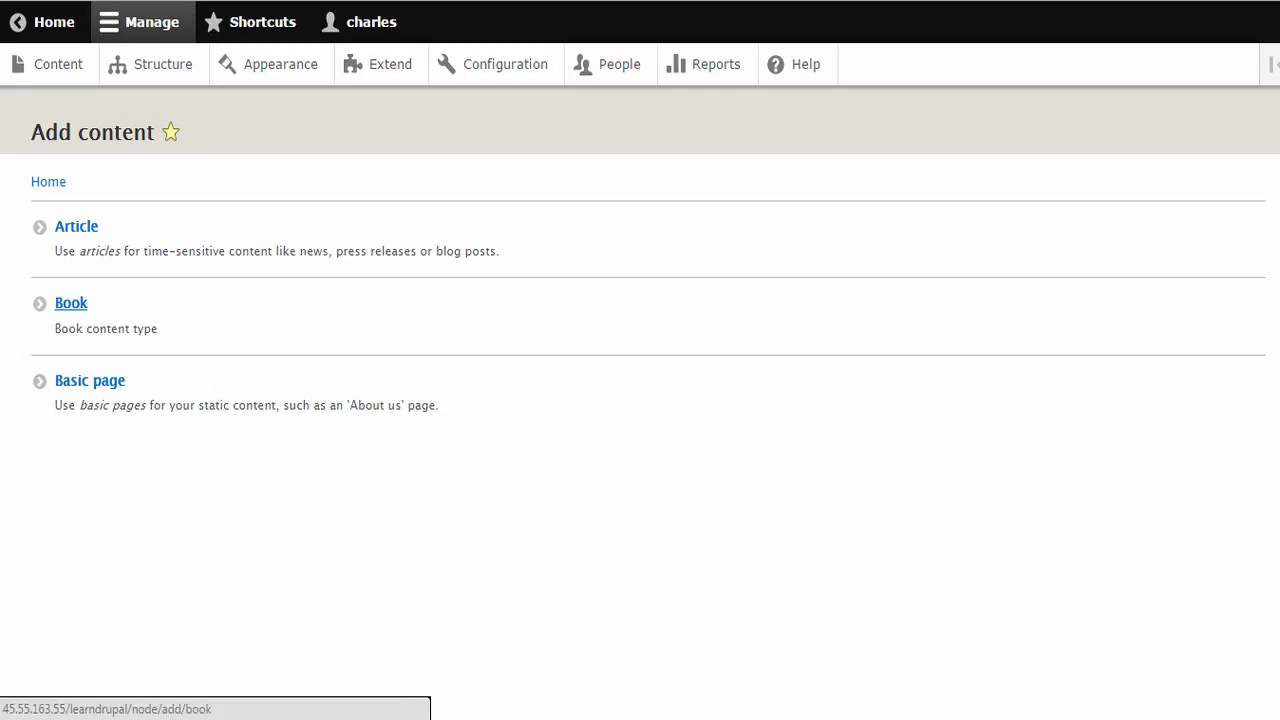
{"action": "left_click", "coordinate": [71, 303]}
{"action": "left_click_drag", "start_coordinate": [65, 133], "coordinate": [160, 137]}
{"action": "left_click", "coordinate": [387, 138]}
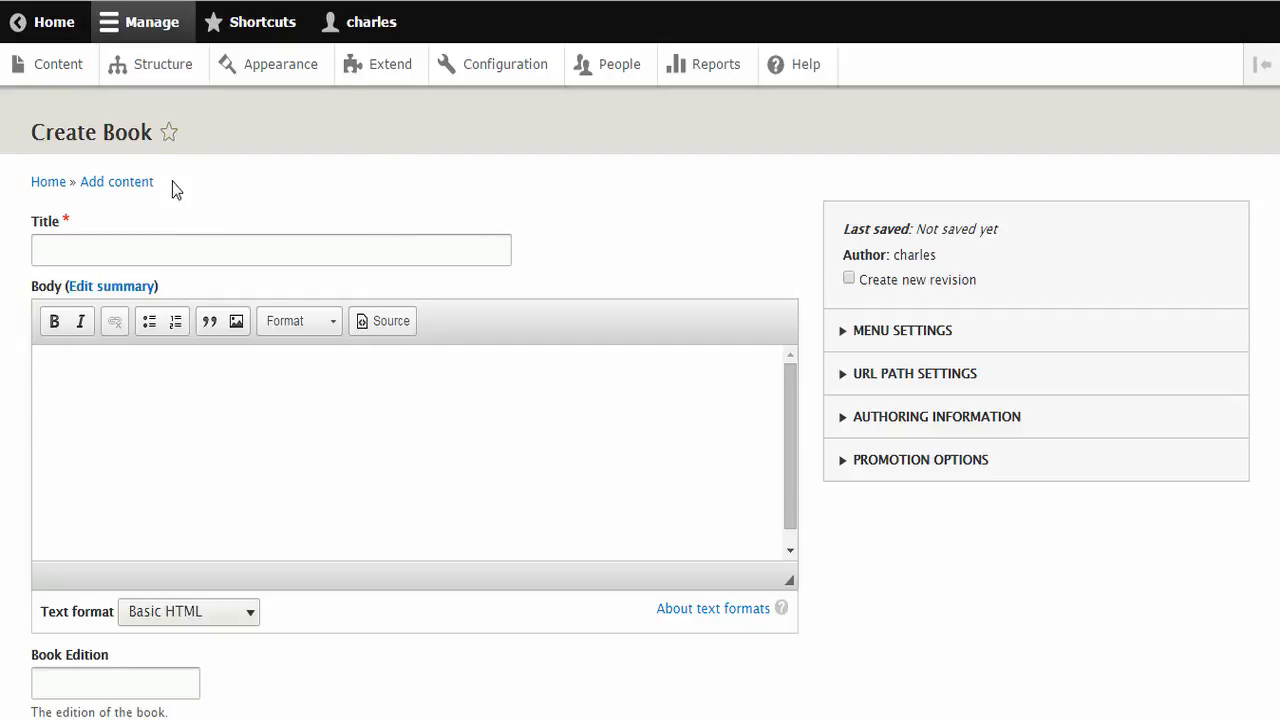
{"action": "scroll", "coordinate": [277, 337], "scroll_direction": "down", "scroll_amount": 1}
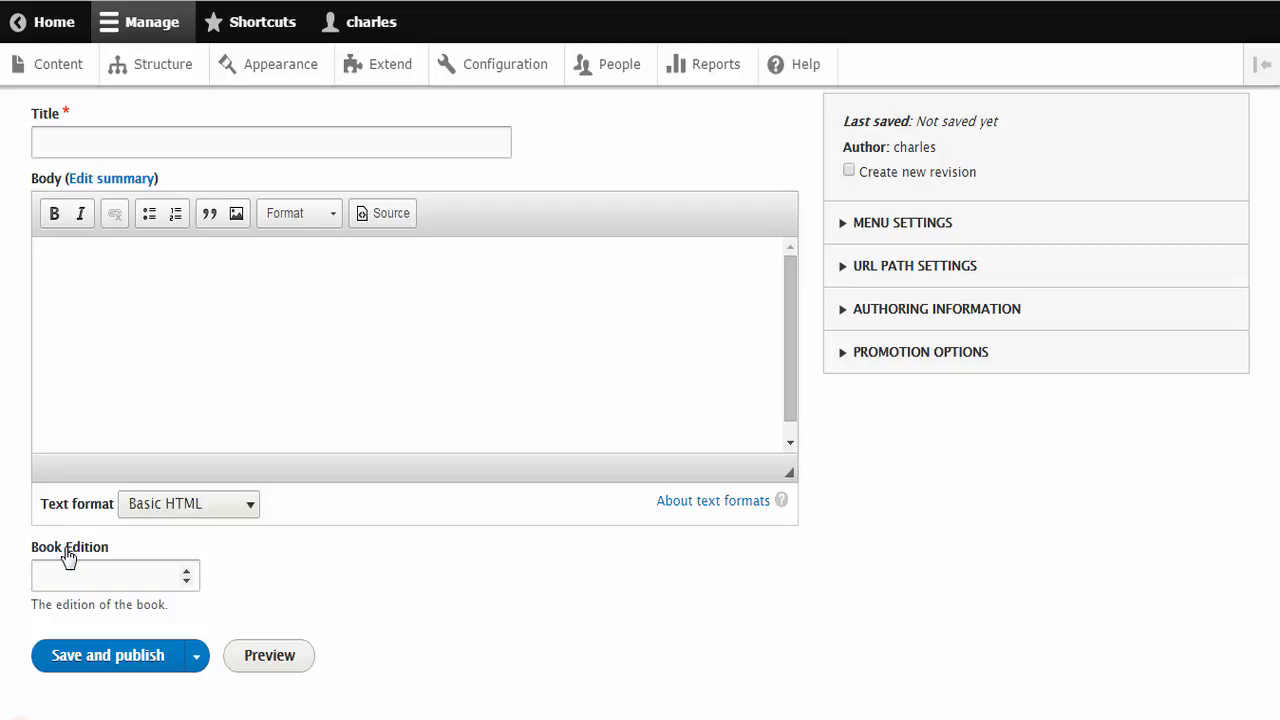
Try out the Book Edition field by stepping its value up and back down toward the minimum of 1
{"action": "left_click", "coordinate": [187, 571]}
{"action": "left_click", "coordinate": [187, 571]}
{"action": "left_click", "coordinate": [187, 571]}
{"action": "left_click", "coordinate": [187, 571]}
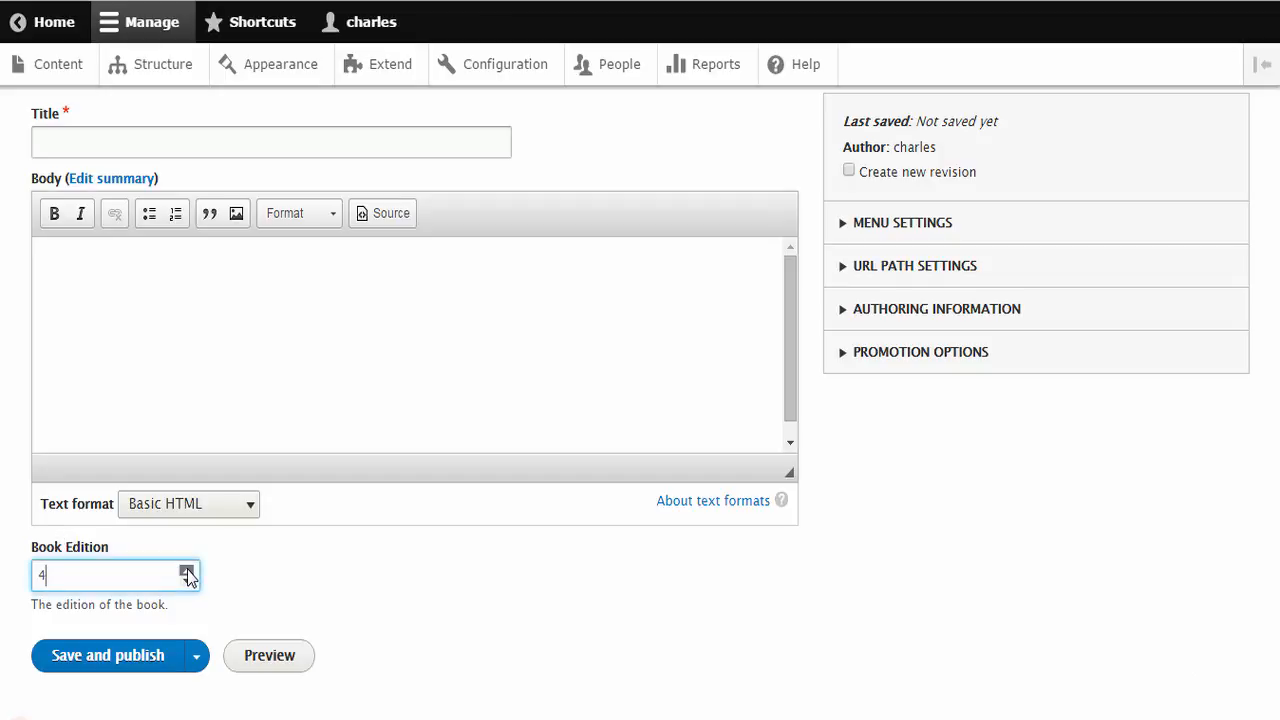
{"action": "left_click", "coordinate": [187, 571]}
{"action": "left_click", "coordinate": [187, 571]}
{"action": "left_click", "coordinate": [187, 571]}
{"action": "left_click", "coordinate": [188, 581]}
{"action": "left_click", "coordinate": [188, 581]}
{"action": "left_click", "coordinate": [188, 581]}
{"action": "left_click", "coordinate": [188, 581]}
{"action": "left_click", "coordinate": [188, 581]}
{"action": "left_click", "coordinate": [188, 581]}
{"action": "left_click", "coordinate": [188, 581]}
{"action": "left_click", "coordinate": [188, 581]}
{"action": "left_click_drag", "start_coordinate": [67, 583], "coordinate": [26, 583]}
Return to the Book fields, give Book Edition a default value of 1, and save the field settings
{"action": "left_click", "coordinate": [80, 0]}
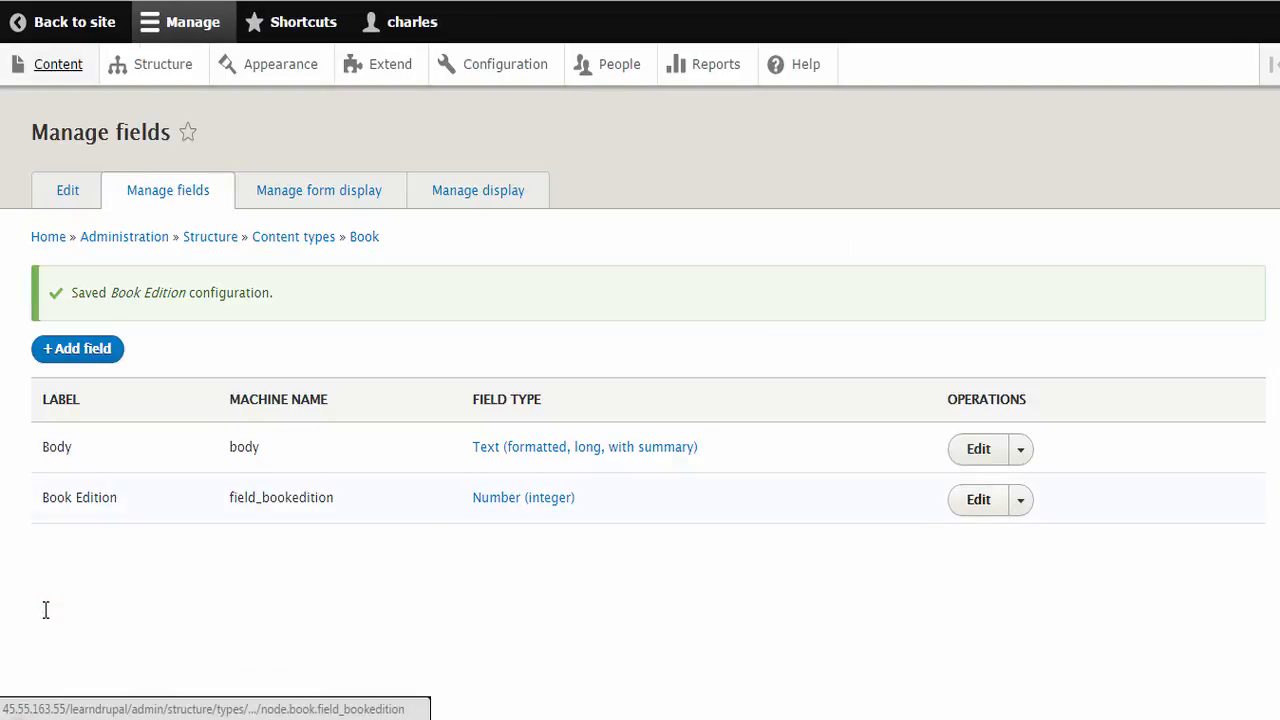
{"action": "left_click", "coordinate": [978, 499]}
{"action": "scroll", "coordinate": [978, 499], "scroll_direction": "down", "scroll_amount": 1}
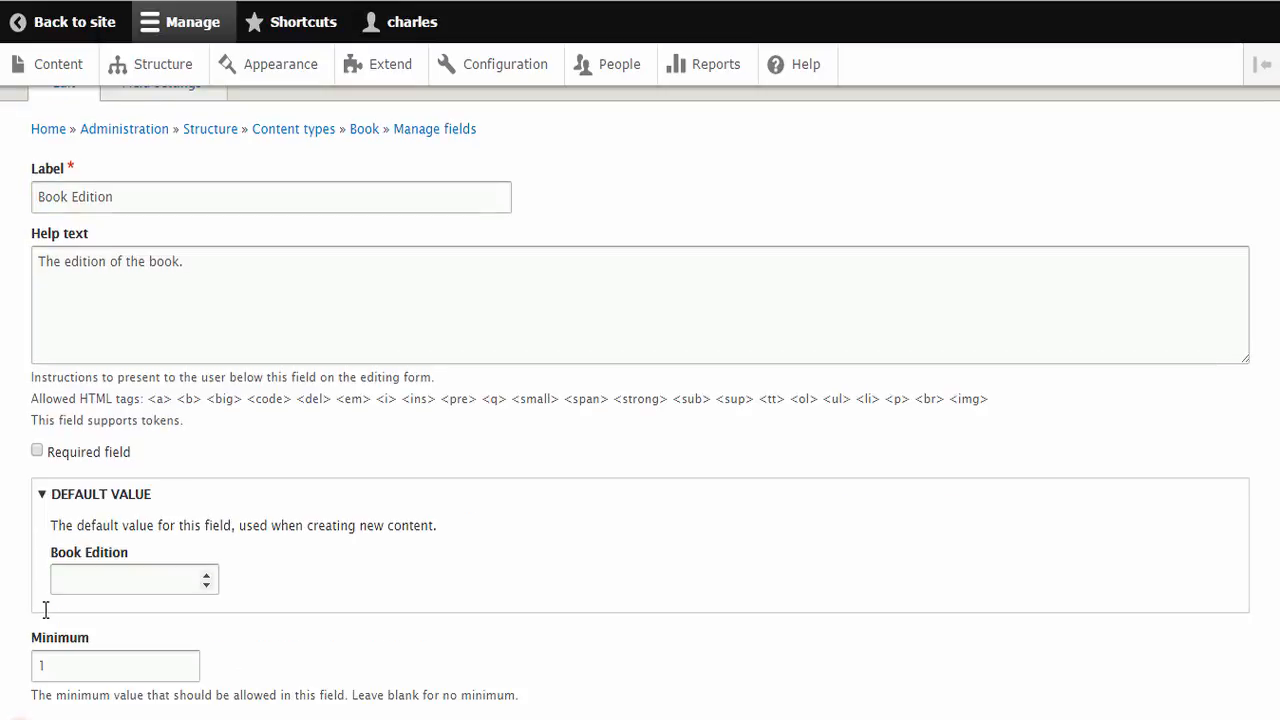
{"action": "left_click", "coordinate": [206, 575]}
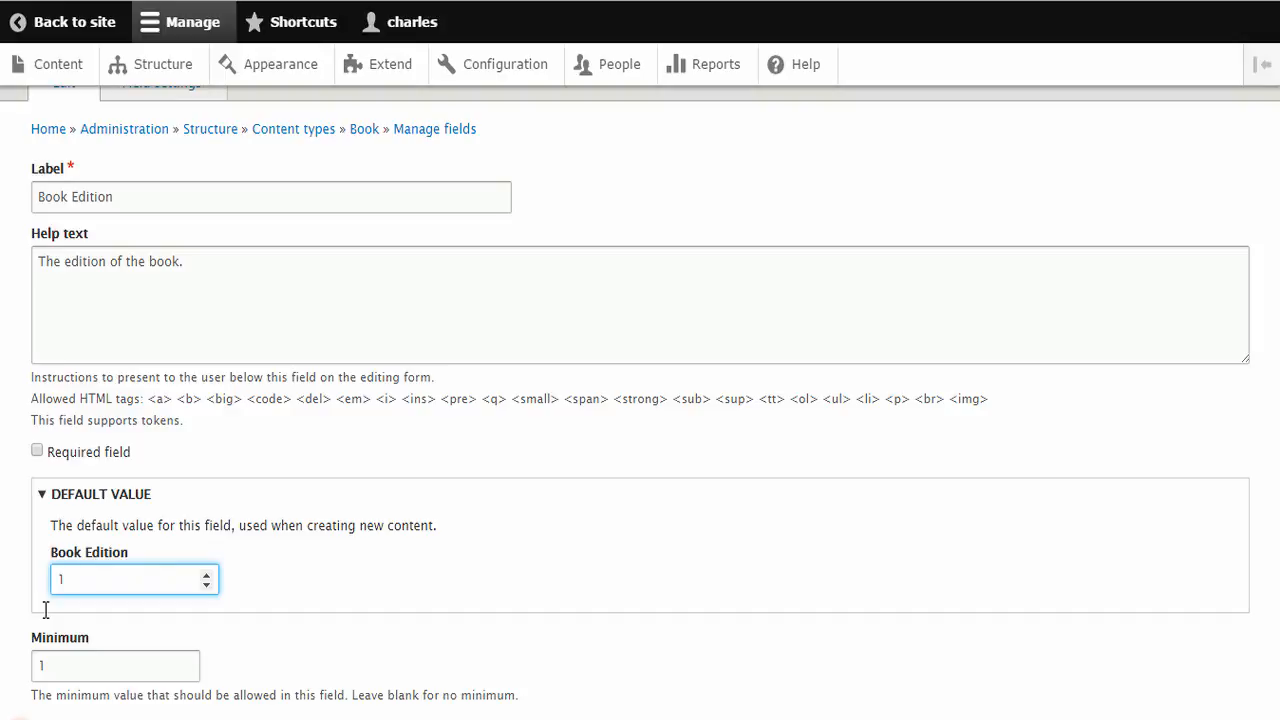
{"action": "key", "text": "ctrl+a"}
{"action": "scroll", "coordinate": [45, 609], "scroll_direction": "down", "scroll_amount": 4}
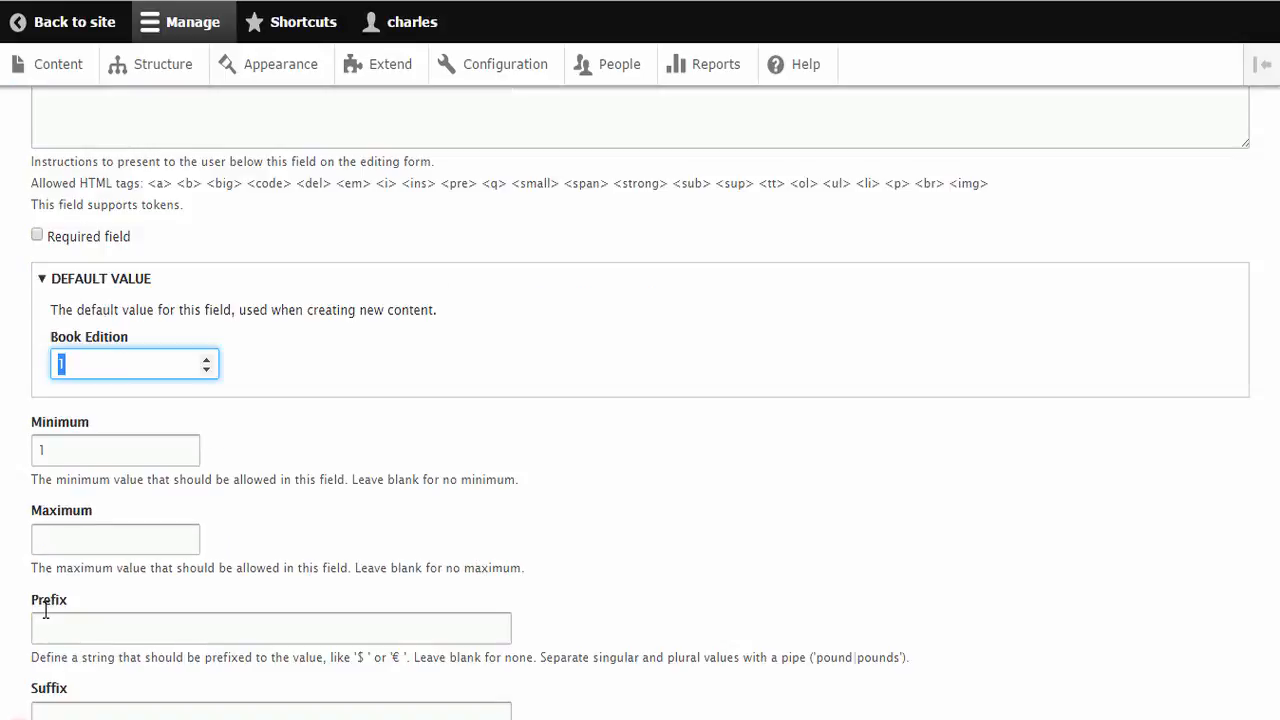
{"action": "left_click", "coordinate": [45, 609]}
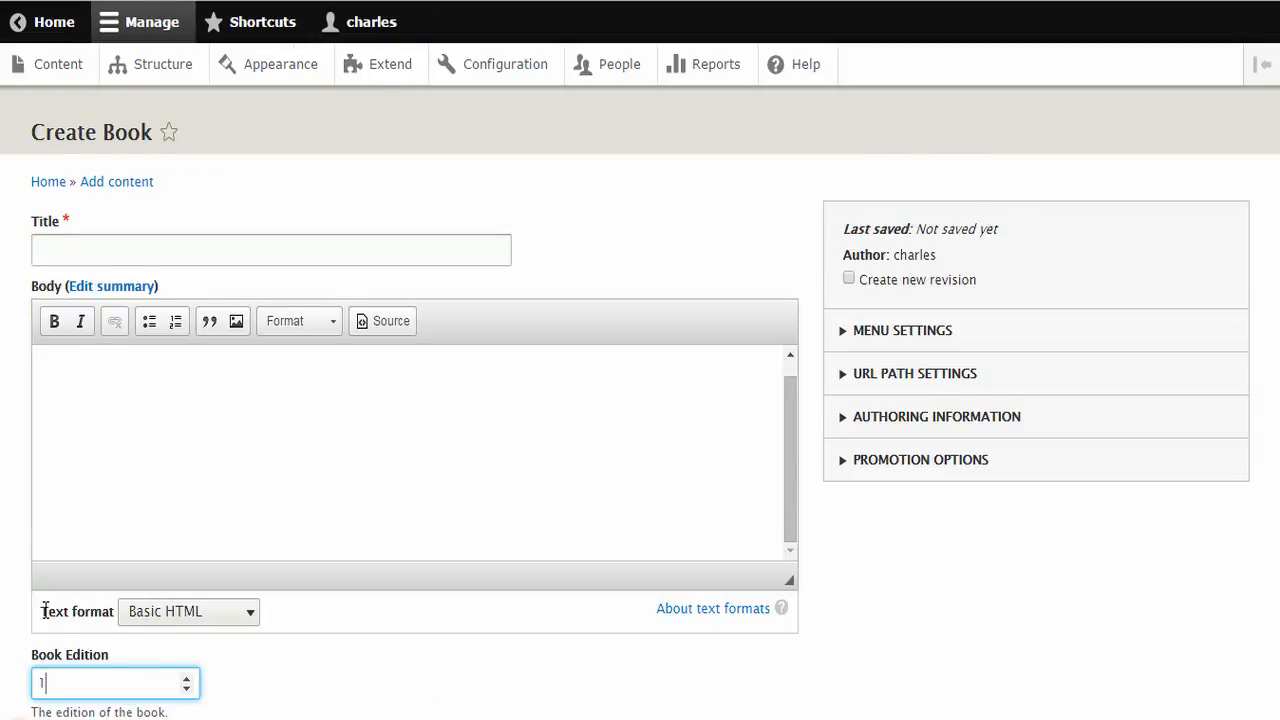
Check the default value of Book Edition in the new Book form
{"action": "scroll", "coordinate": [45, 609], "scroll_direction": "down", "scroll_amount": 2}
{"action": "scroll", "coordinate": [45, 609], "scroll_direction": "up", "scroll_amount": 2}
{"action": "scroll", "coordinate": [45, 609], "scroll_direction": "down", "scroll_amount": 2}
{"action": "scroll", "coordinate": [45, 609], "scroll_direction": "down", "scroll_amount": 1}
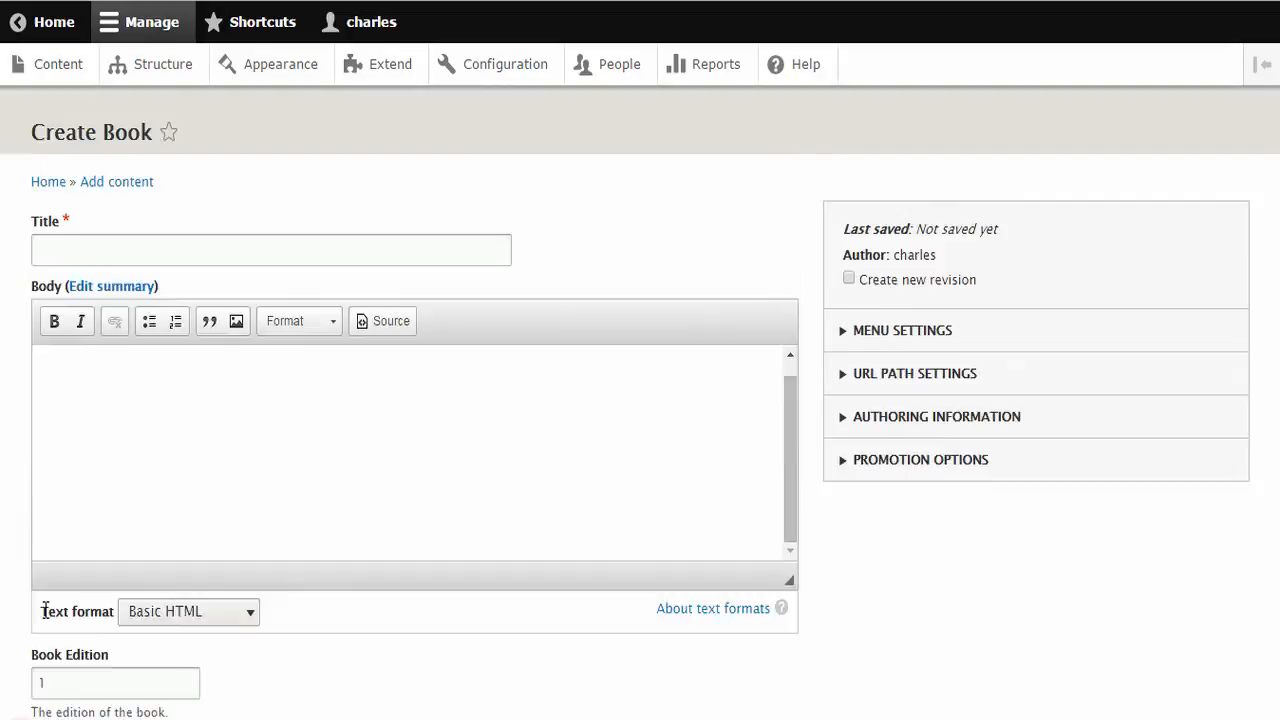
{"action": "scroll", "coordinate": [45, 609], "scroll_direction": "down", "scroll_amount": 2}
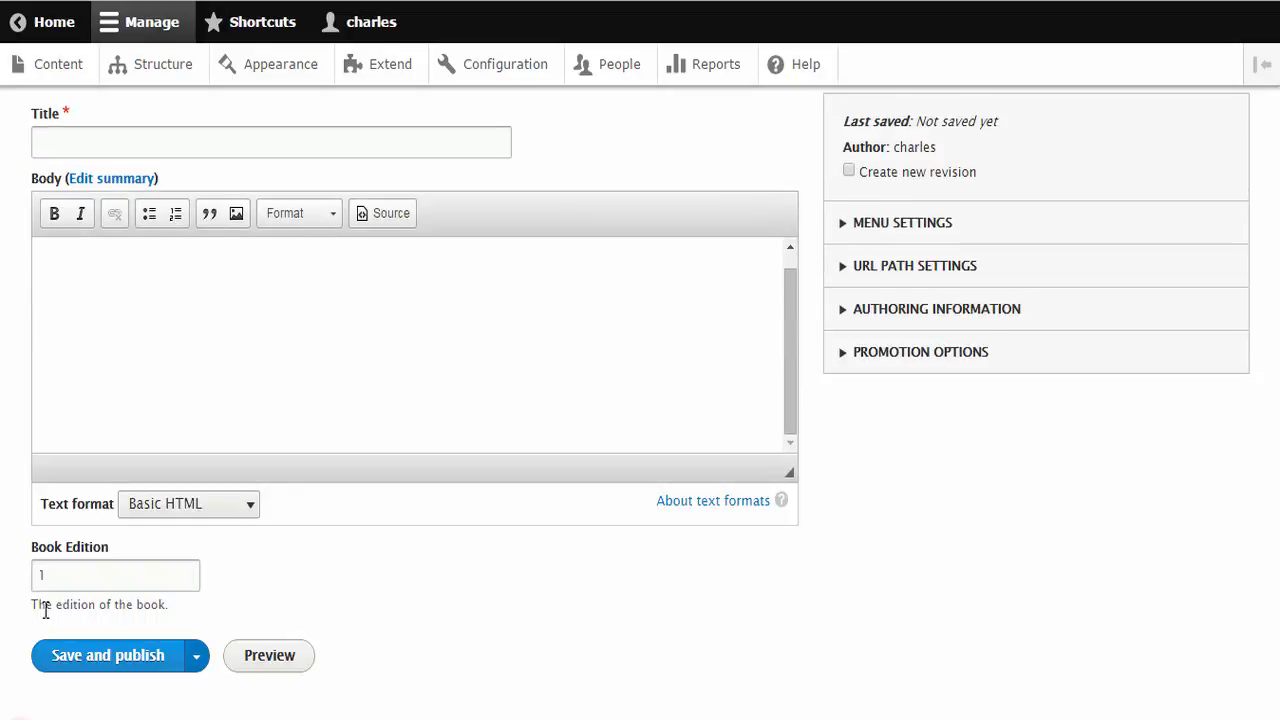
Test Book Edition by stepping its value up beyond 8, replace it with 4, and enter 1 again
{"action": "left_click", "coordinate": [186, 571]}
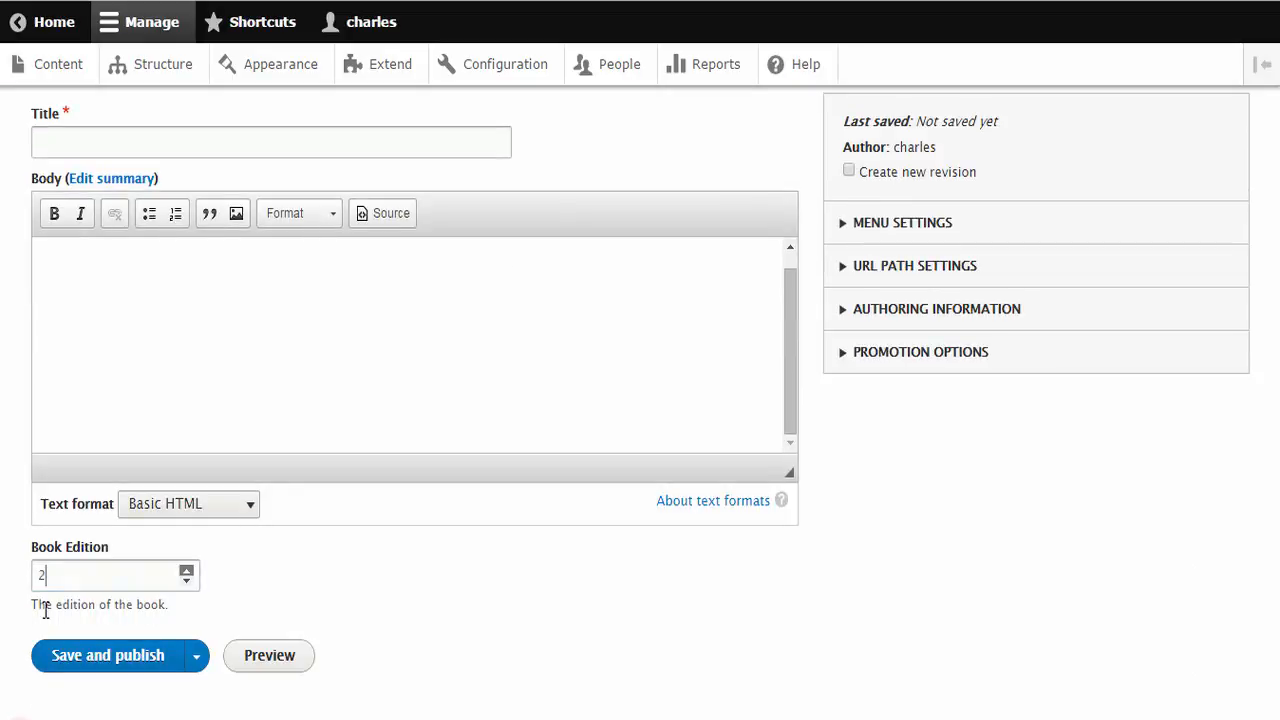
{"action": "left_click", "coordinate": [186, 571]}
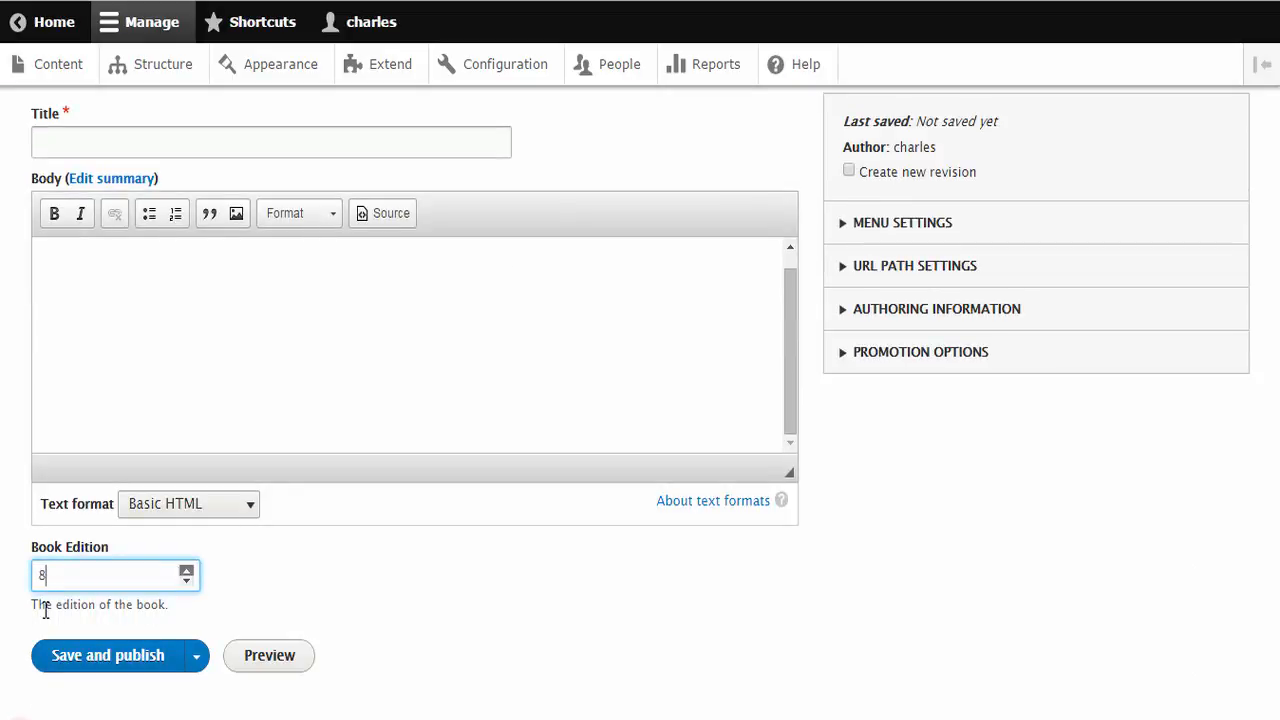
{"action": "left_click", "coordinate": [186, 571]}
{"action": "left_click", "coordinate": [186, 571]}
{"action": "left_click", "coordinate": [186, 571]}
{"action": "left_click", "coordinate": [186, 571]}
{"action": "left_click", "coordinate": [186, 571]}
{"action": "key", "text": "BackSpace"}
{"action": "key", "text": "BackSpace"}
{"action": "type", "text": "4"}
{"action": "key", "text": "BackSpace"}
{"action": "type", "text": "1"}
Switch to schema.org's Book page and look up the bookFormat property
{"action": "key", "text": "alt+Tab"}
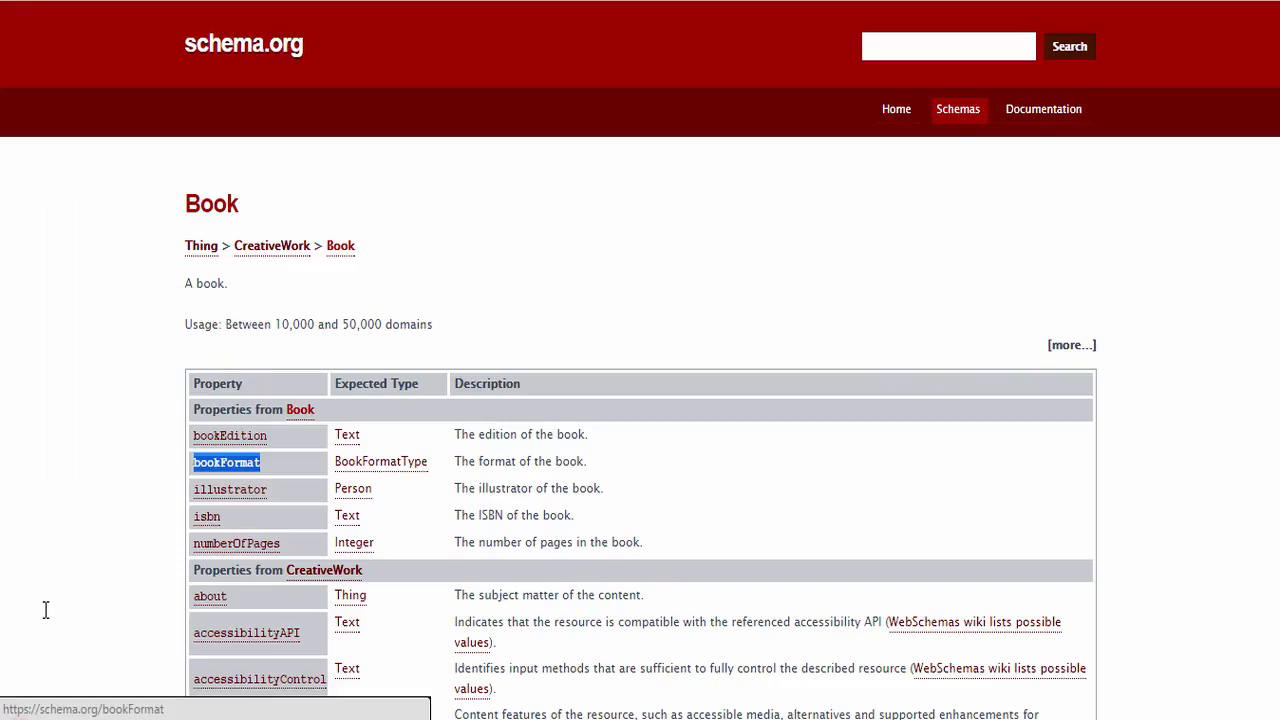
{"action": "key", "text": "Tab"}
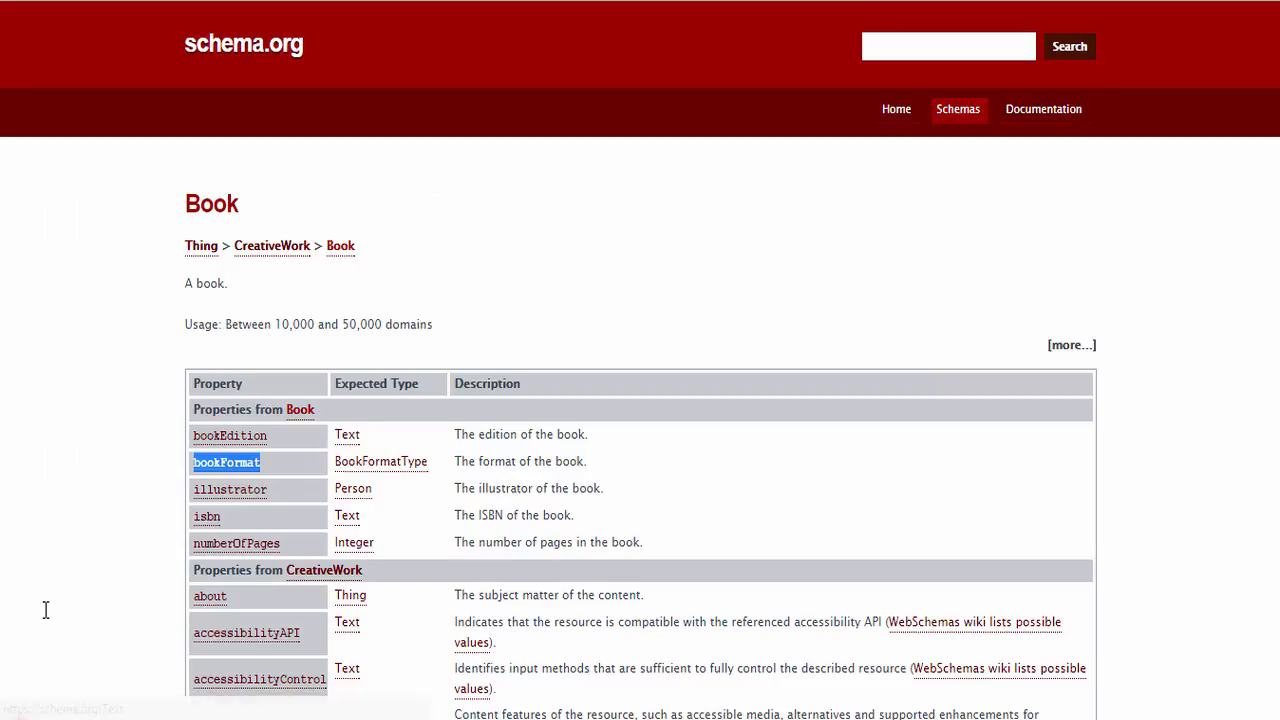